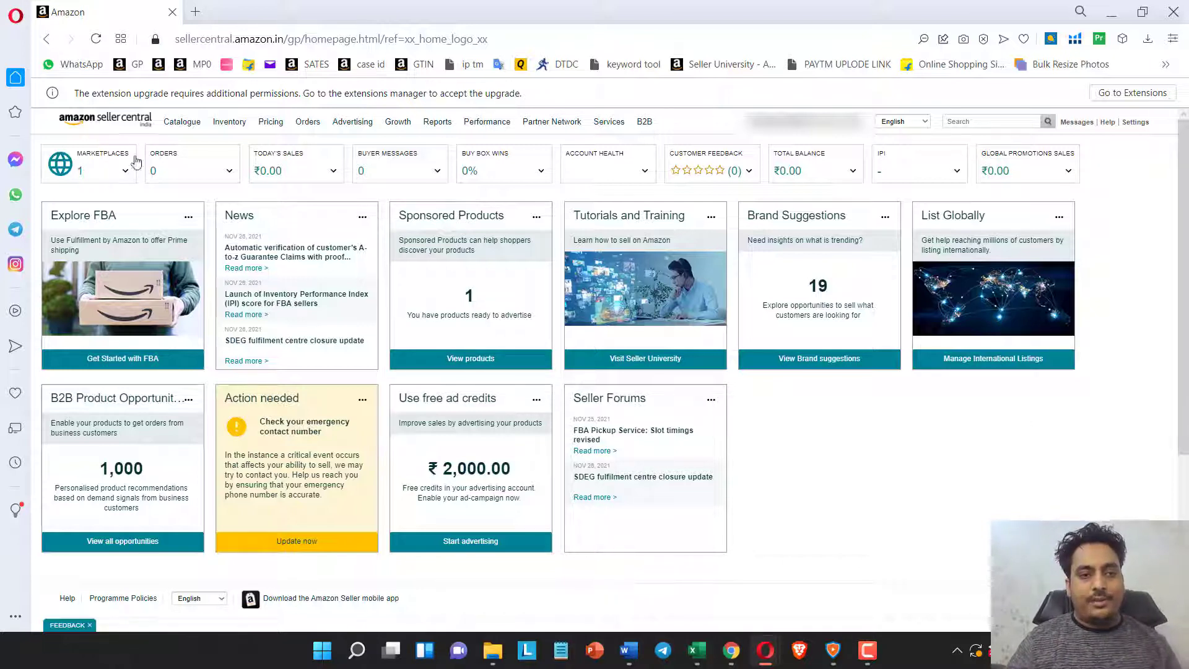
# Open the advertising Campaign Manager from the Seller Central home page and start a new Sponsored Products campaign.
pyautogui.click(114, 118)
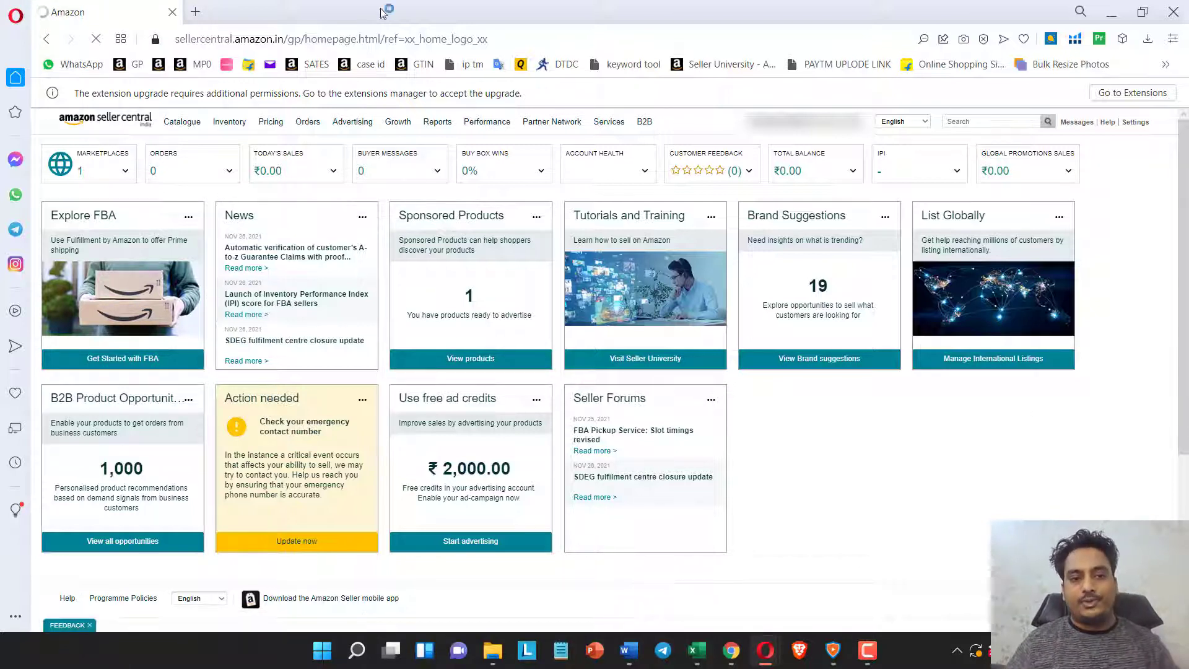
pyautogui.moveTo(353, 132)
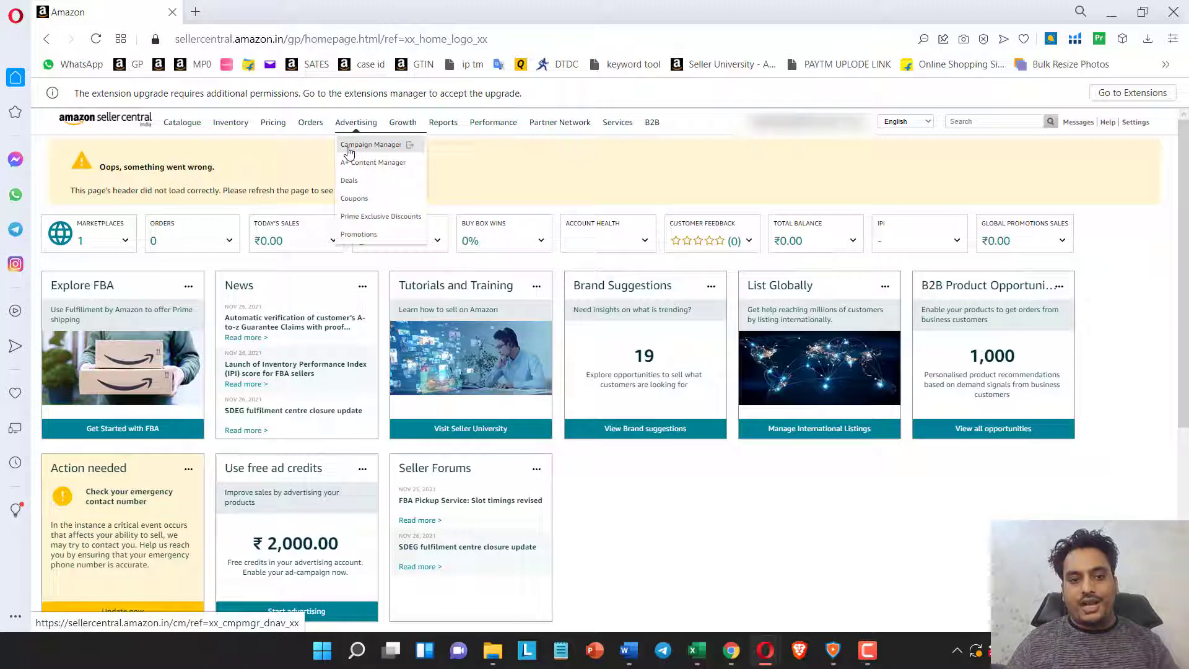
pyautogui.click(349, 151)
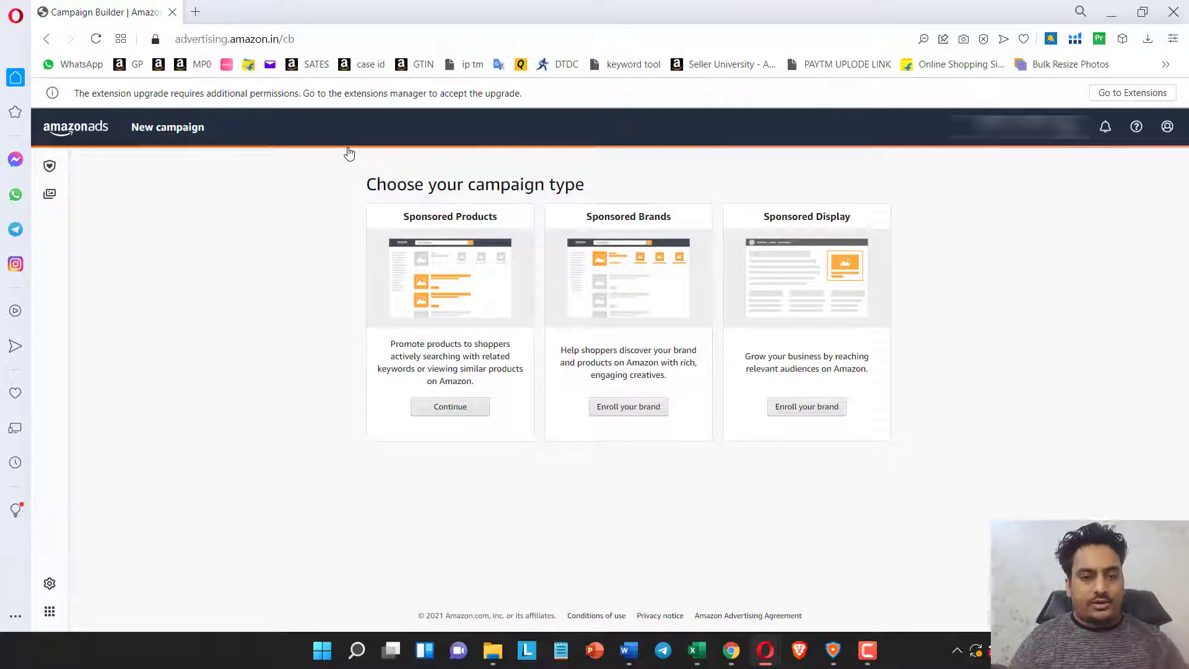
pyautogui.click(457, 409)
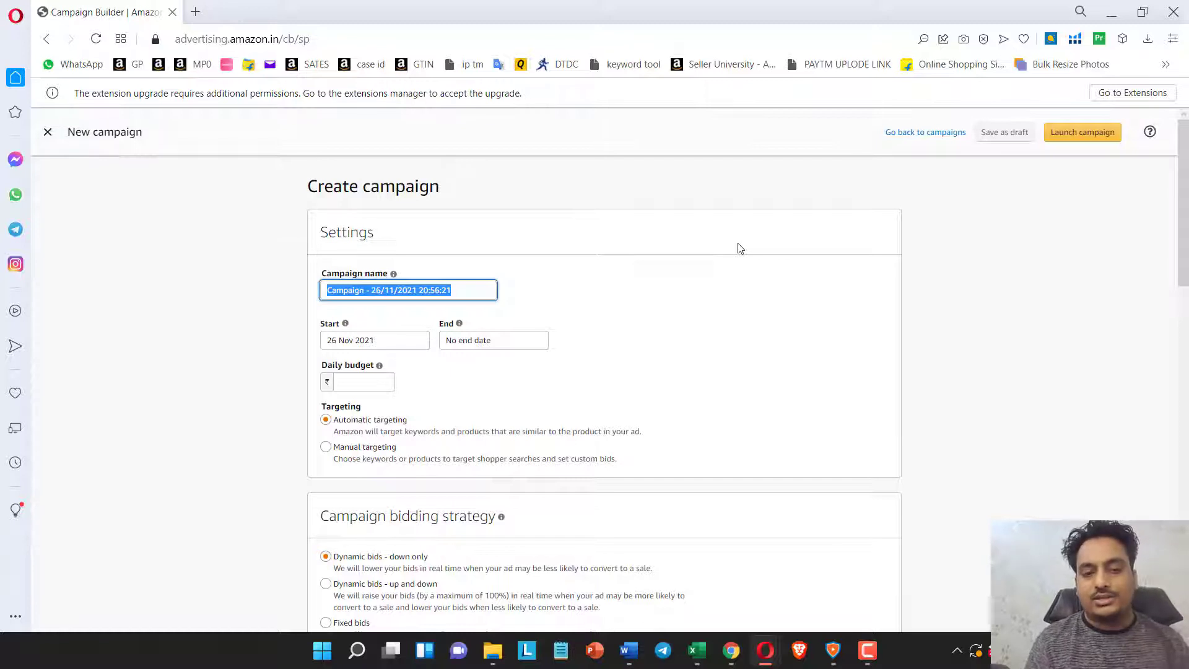
# Name the campaign "Auto-1(SKU/ASIN)", replacing the default campaign name.
pyautogui.write('Auto')
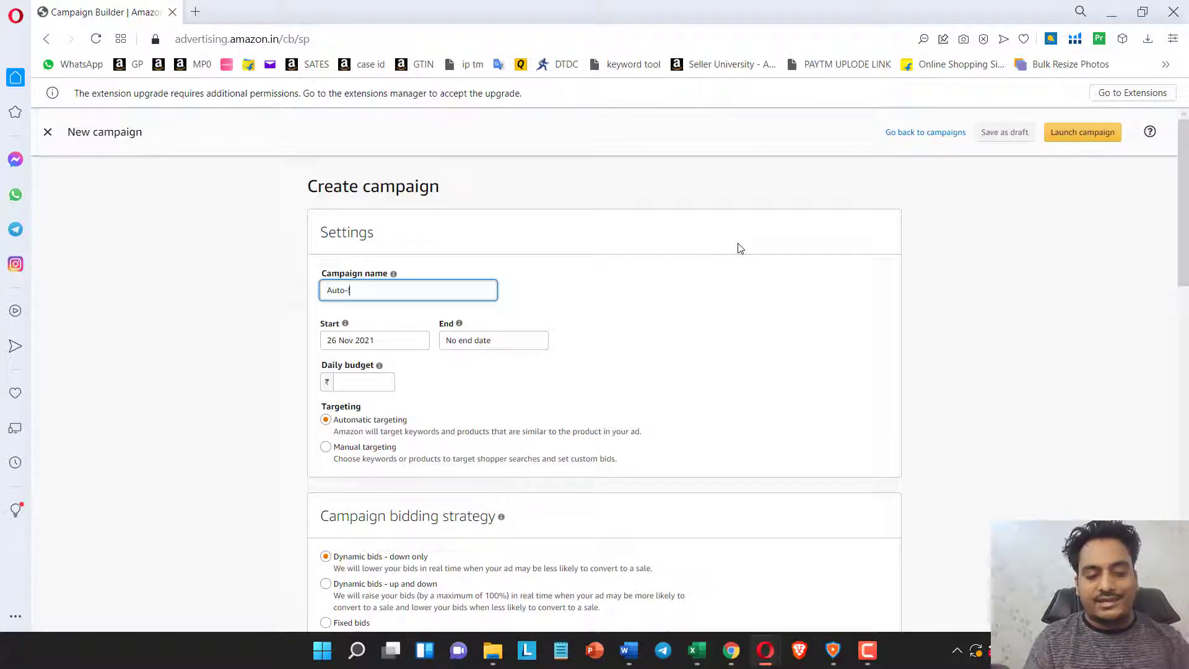
pyautogui.write('-!')
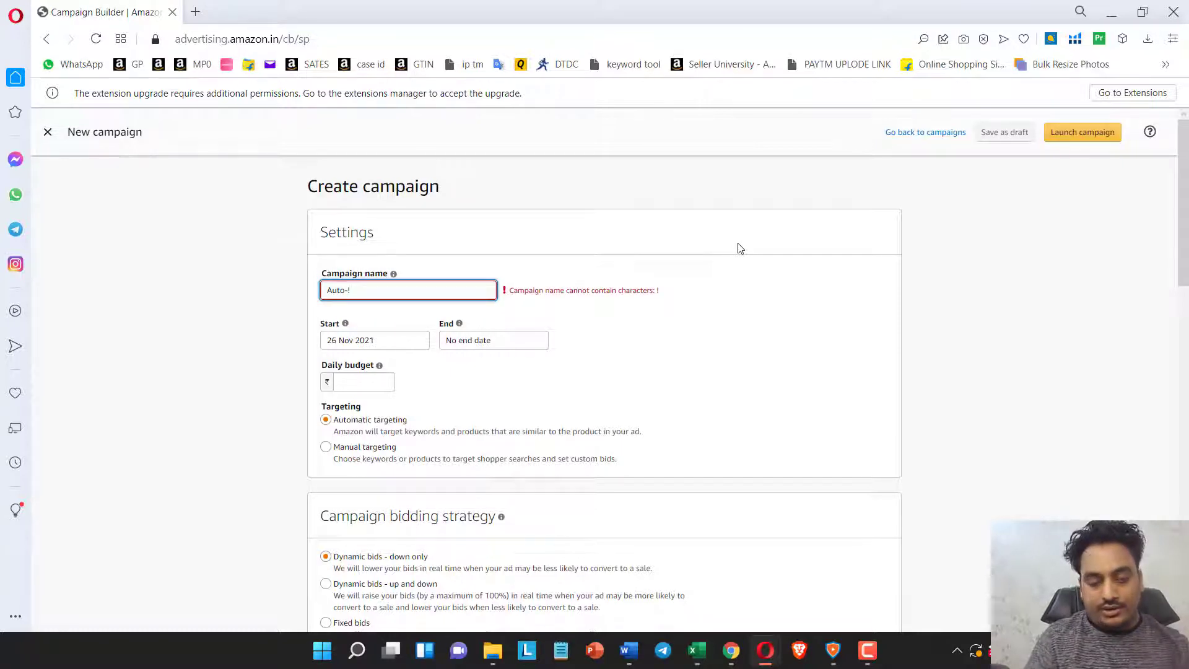
pyautogui.press('BackSpace')
pyautogui.write('1SKU')
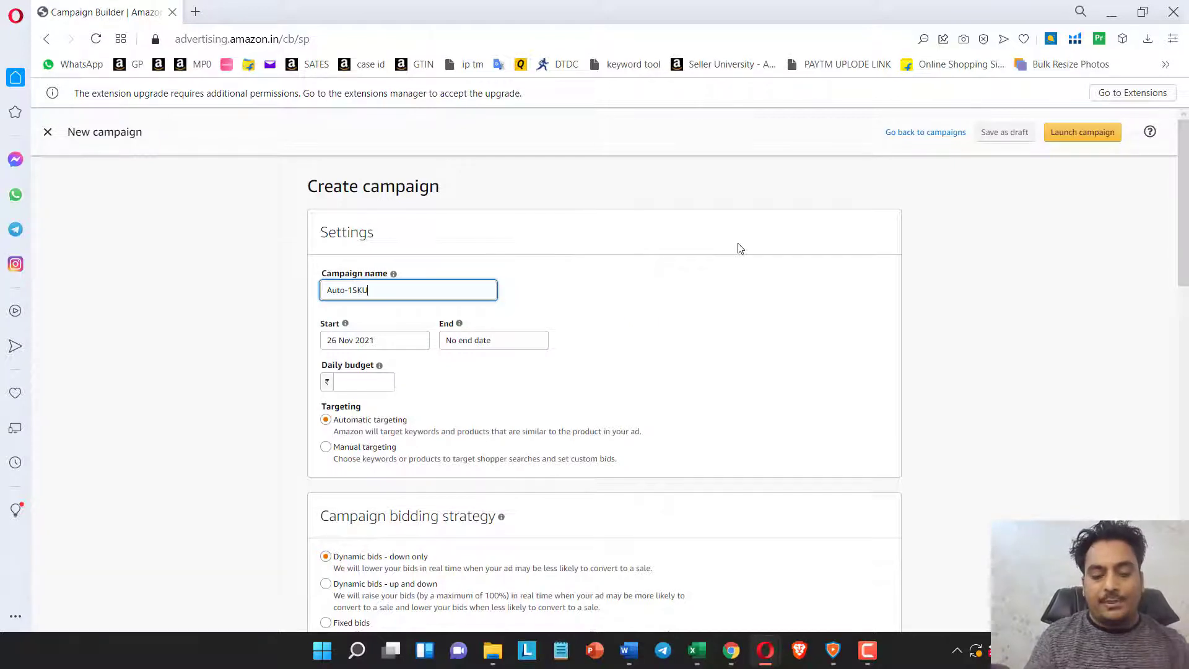
pyautogui.write('(')
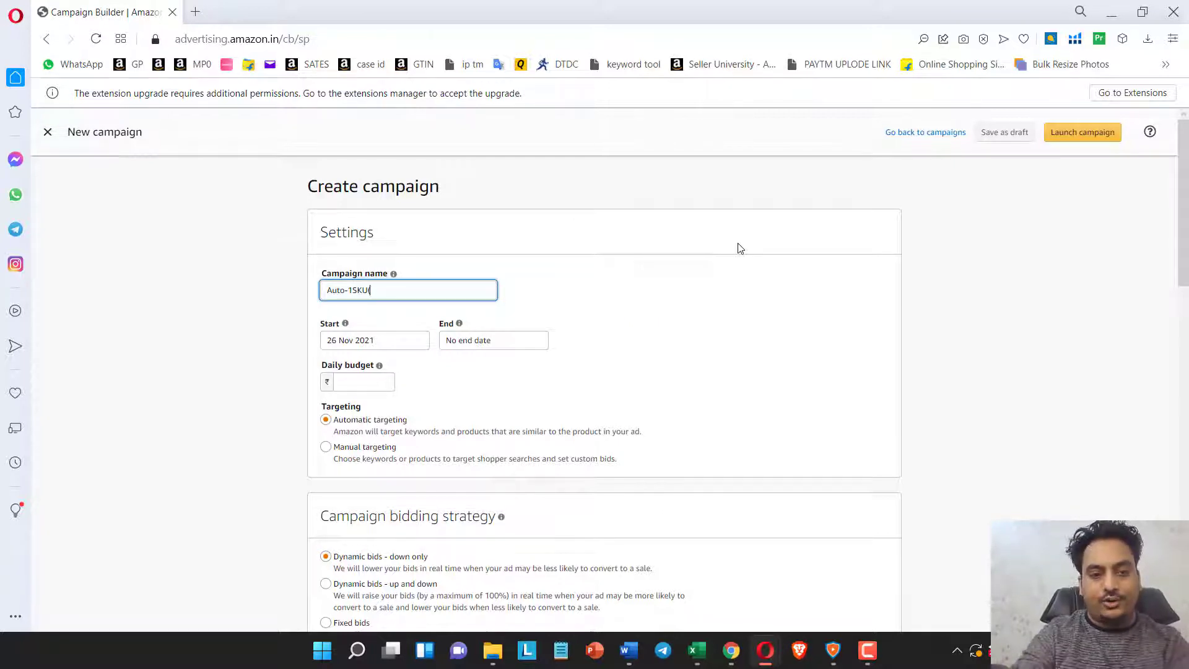
pyautogui.write(')')
pyautogui.write('SKU')
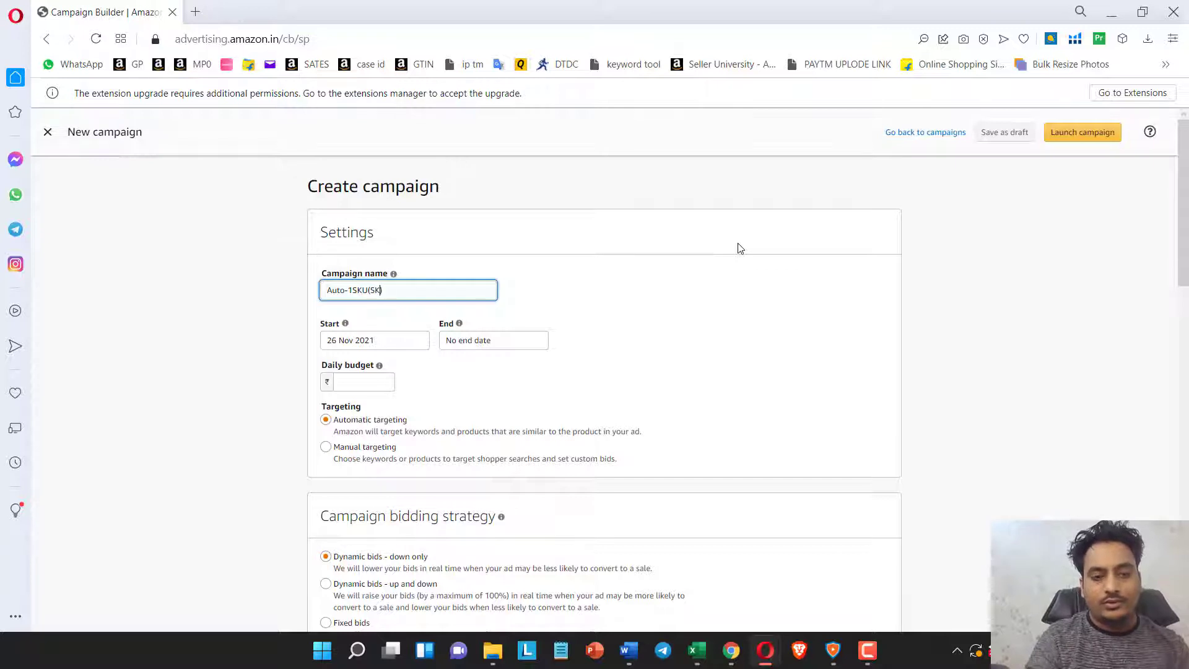
pyautogui.write('/ASIN')
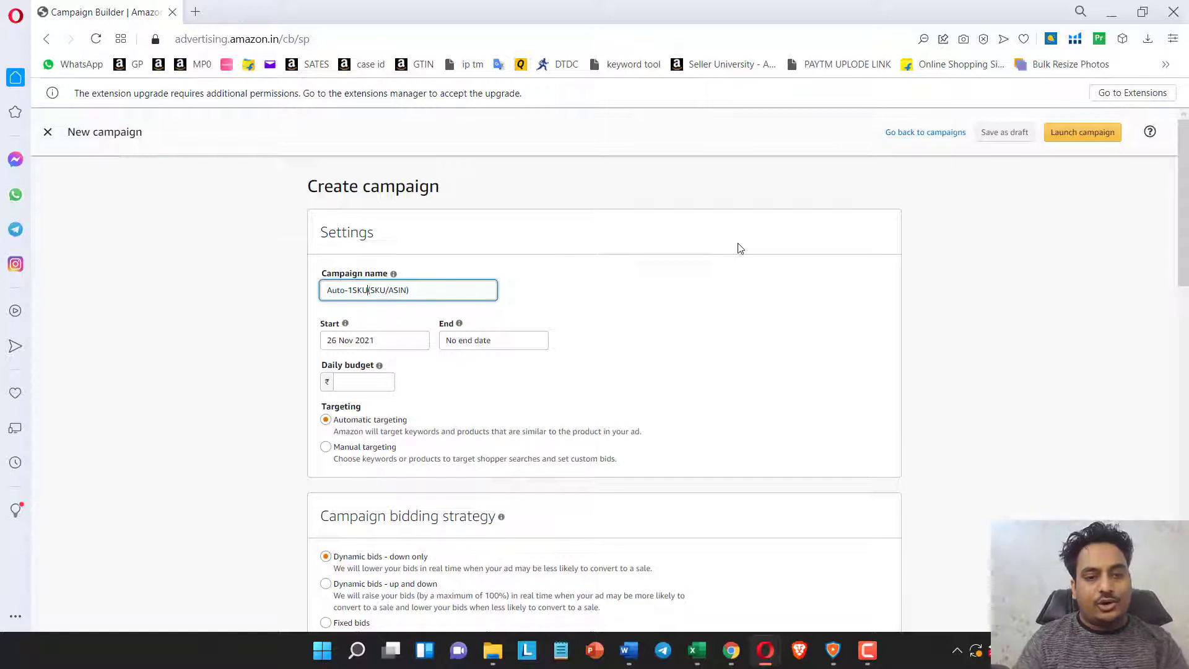
pyautogui.press('BackSpace')
pyautogui.press('BackSpace')
pyautogui.press('BackSpace')
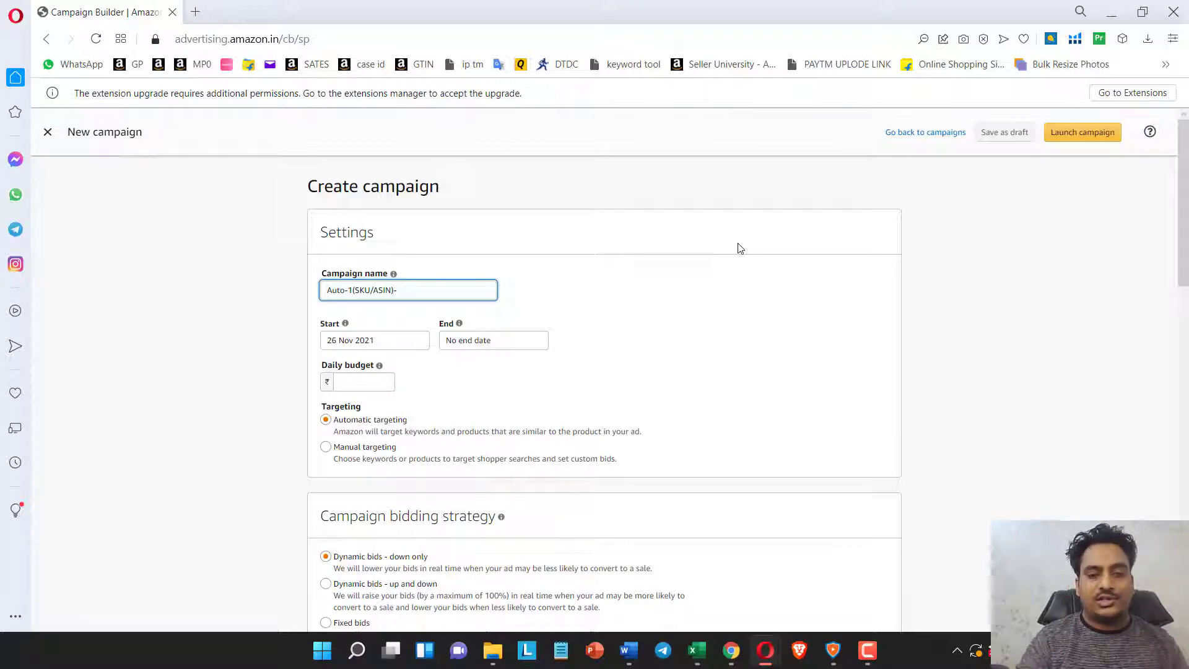
pyautogui.press('BackSpace')
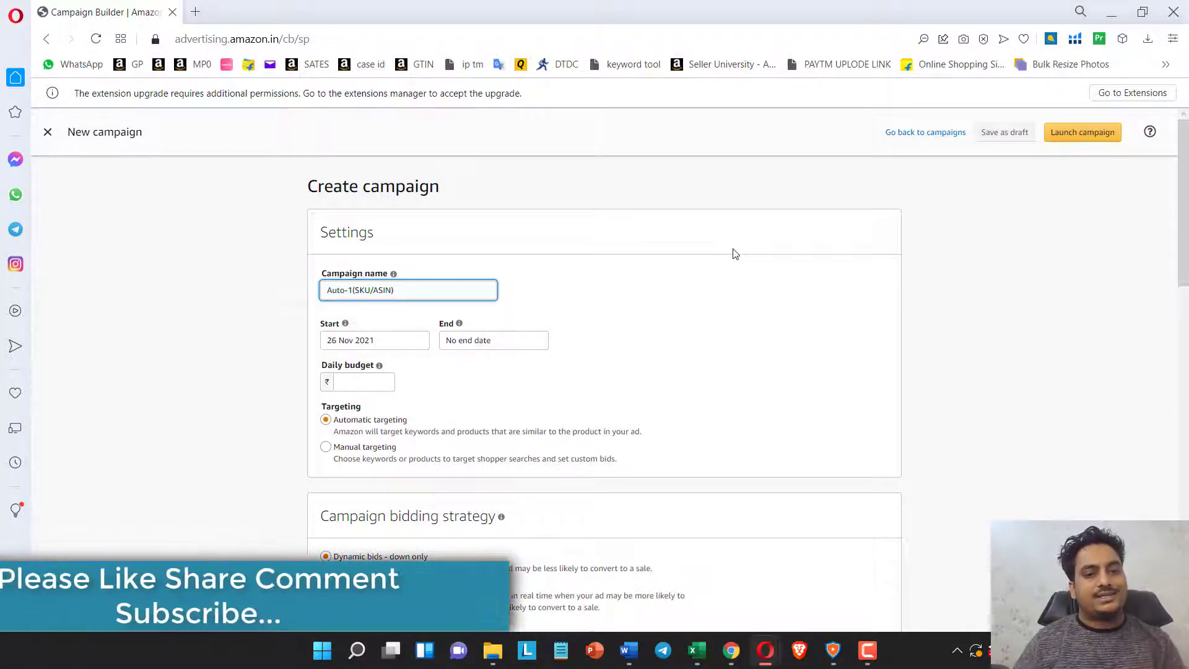
pyautogui.click(362, 378)
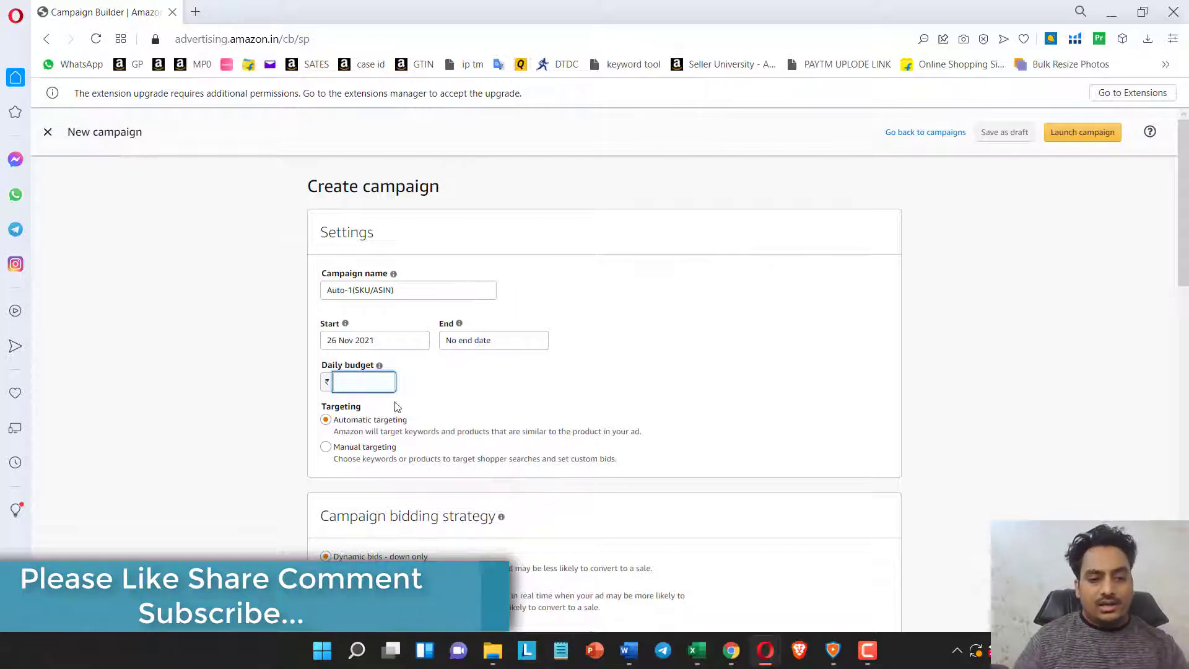
pyautogui.click(413, 291)
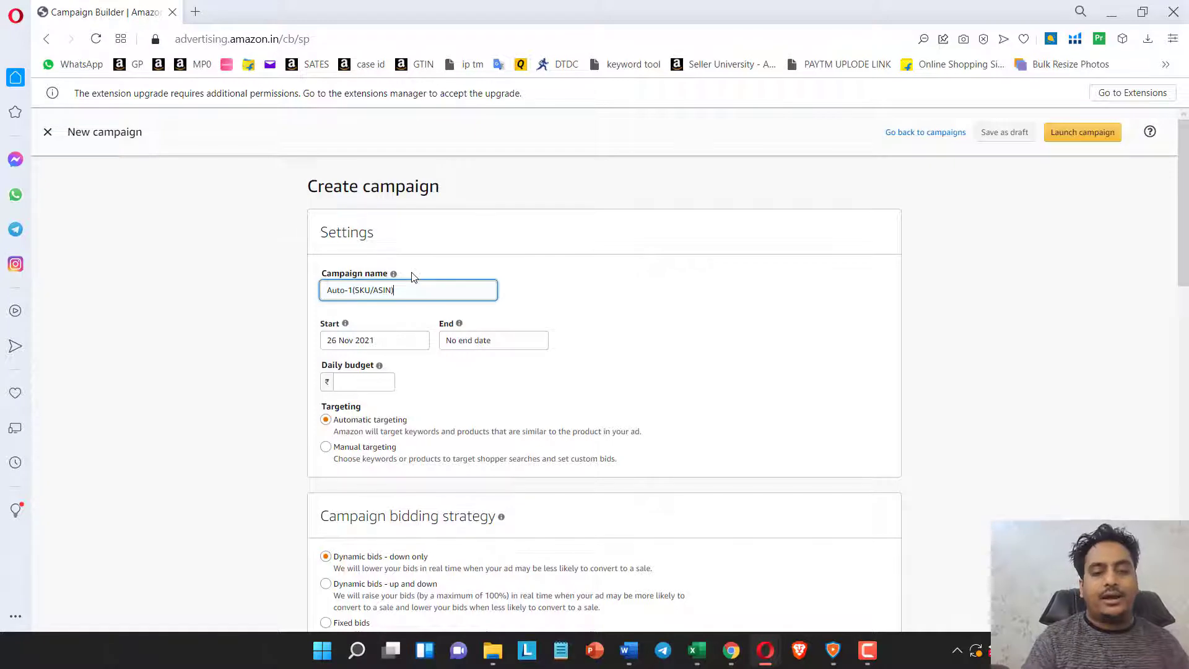
# Examine the campaign's start date calendar and browse the months offered for the end date, without choosing a date.
pyautogui.click(404, 342)
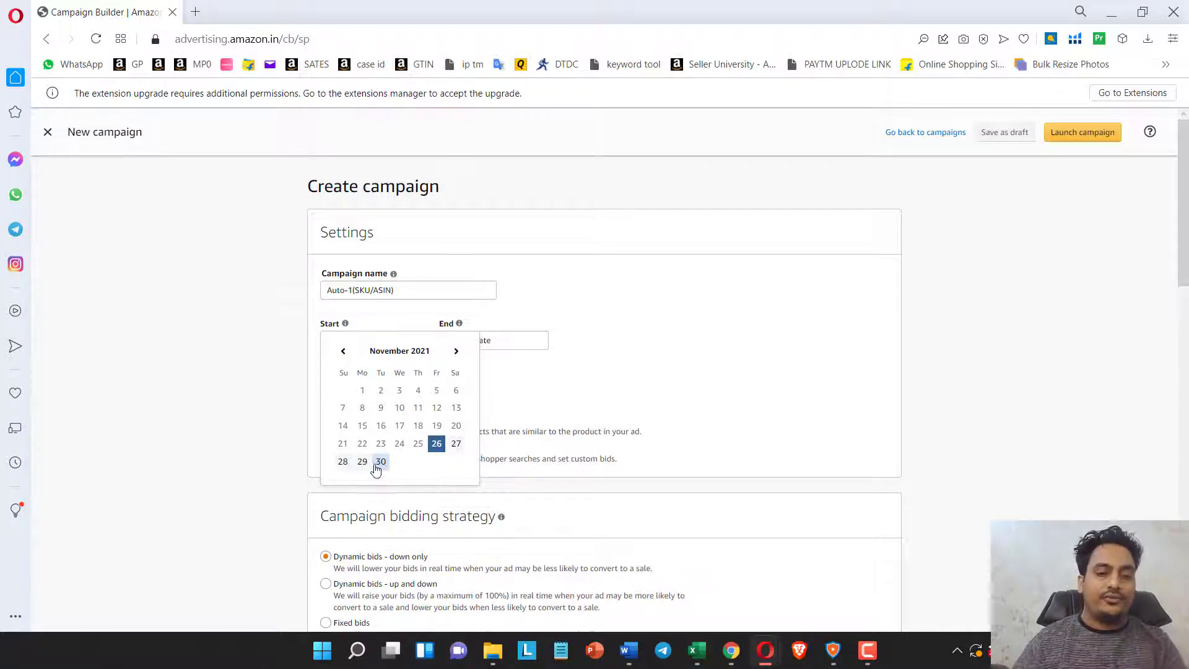
pyautogui.click(621, 403)
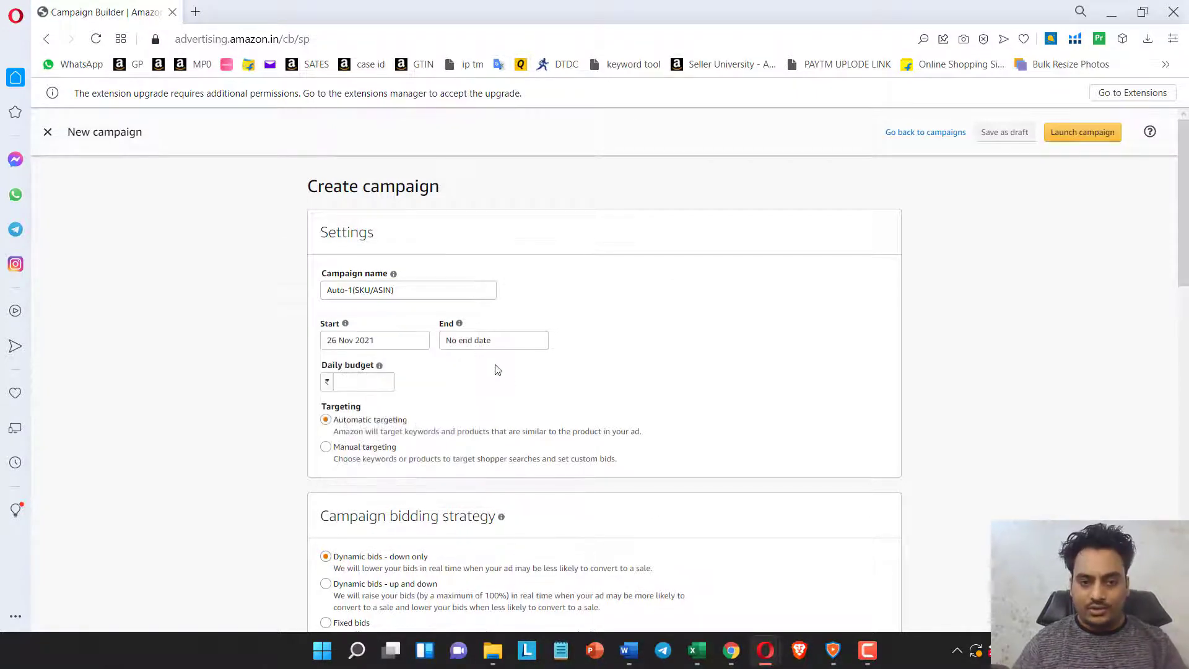
pyautogui.click(500, 347)
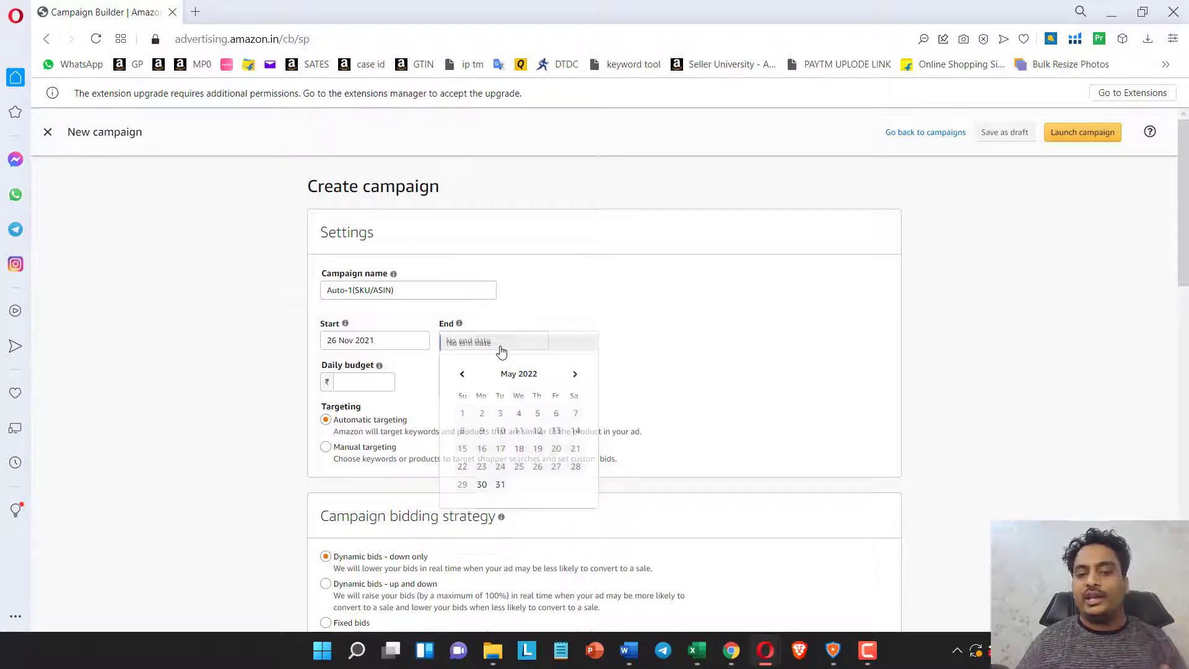
pyautogui.click(502, 351)
pyautogui.click(501, 351)
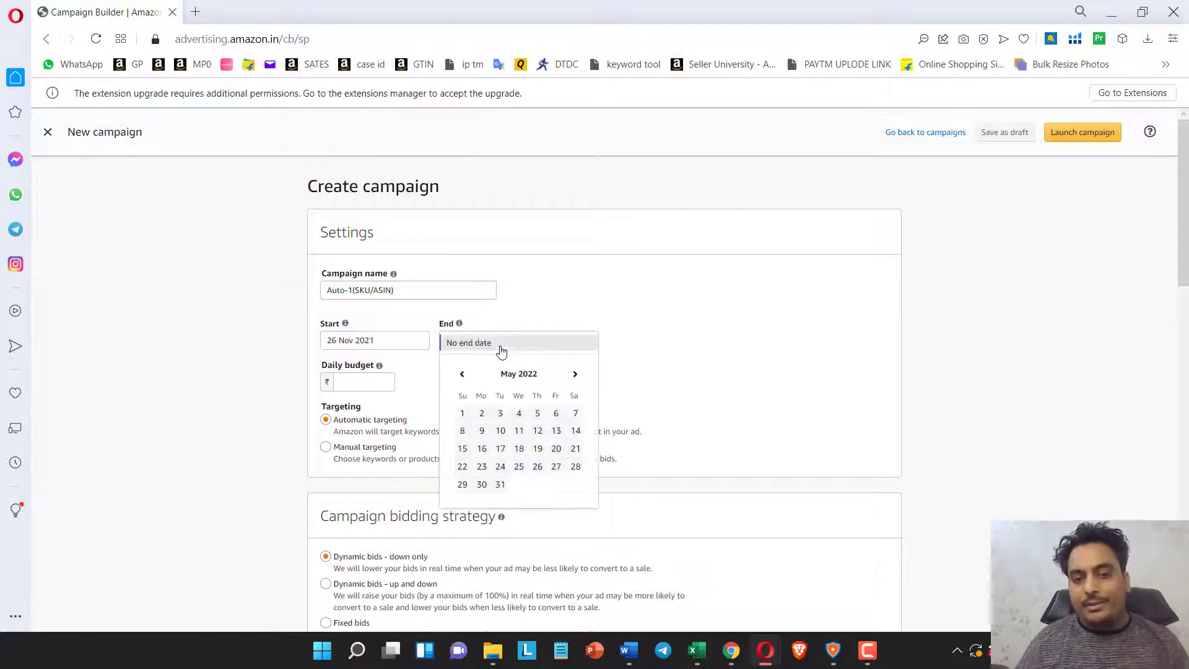
pyautogui.click(575, 374)
pyautogui.click(463, 375)
pyautogui.click(463, 375)
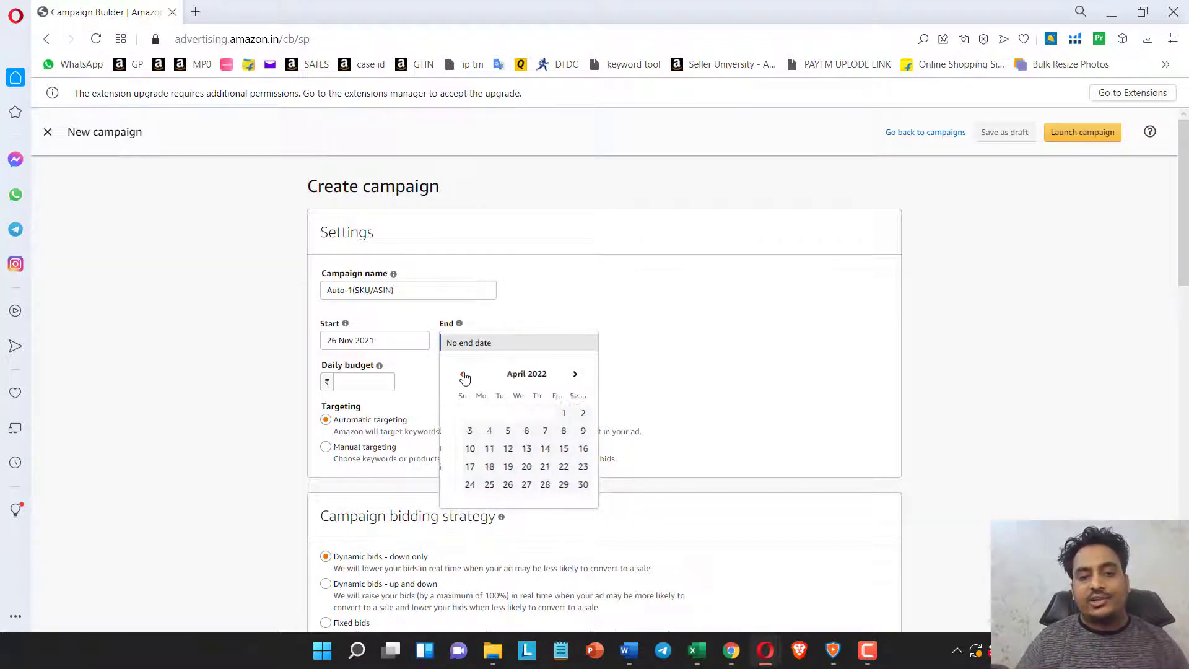
pyautogui.click(463, 375)
pyautogui.click(463, 375)
pyautogui.click(463, 374)
pyautogui.click(463, 375)
pyautogui.click(463, 374)
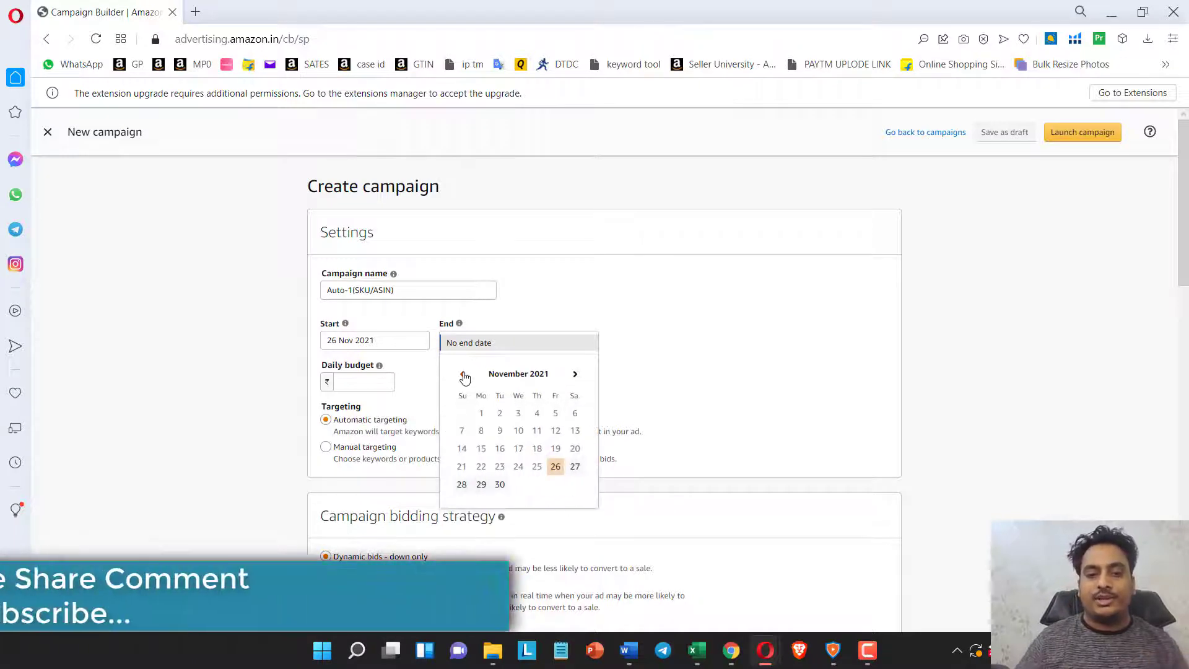
pyautogui.click(575, 375)
pyautogui.click(575, 376)
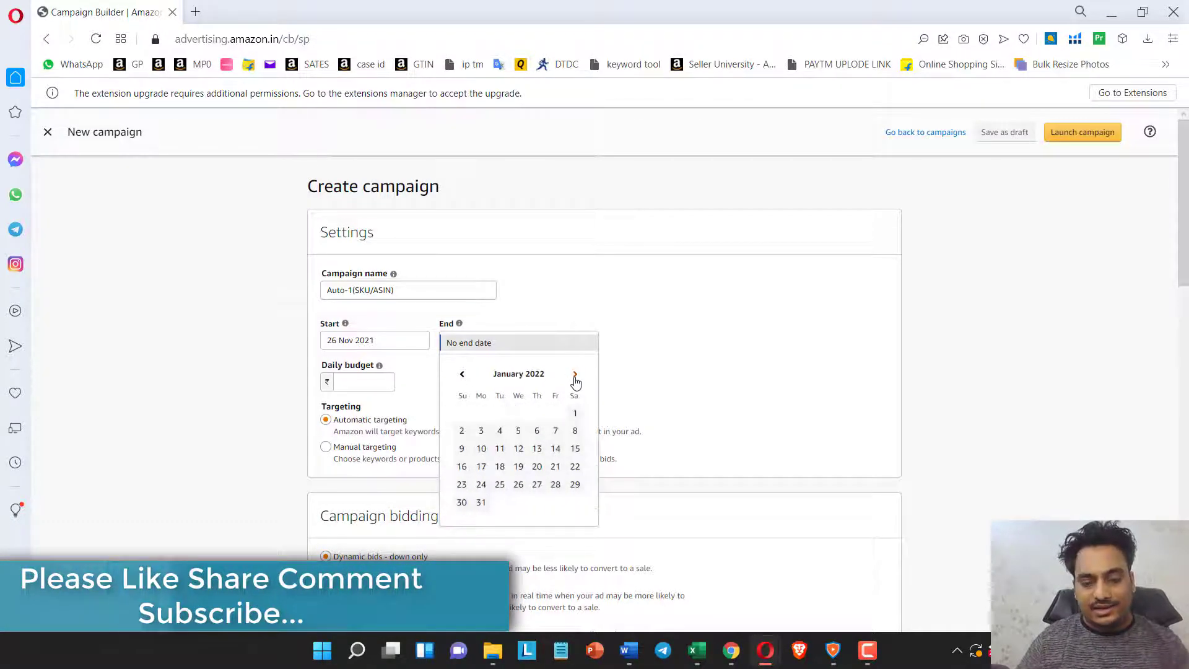
pyautogui.click(493, 340)
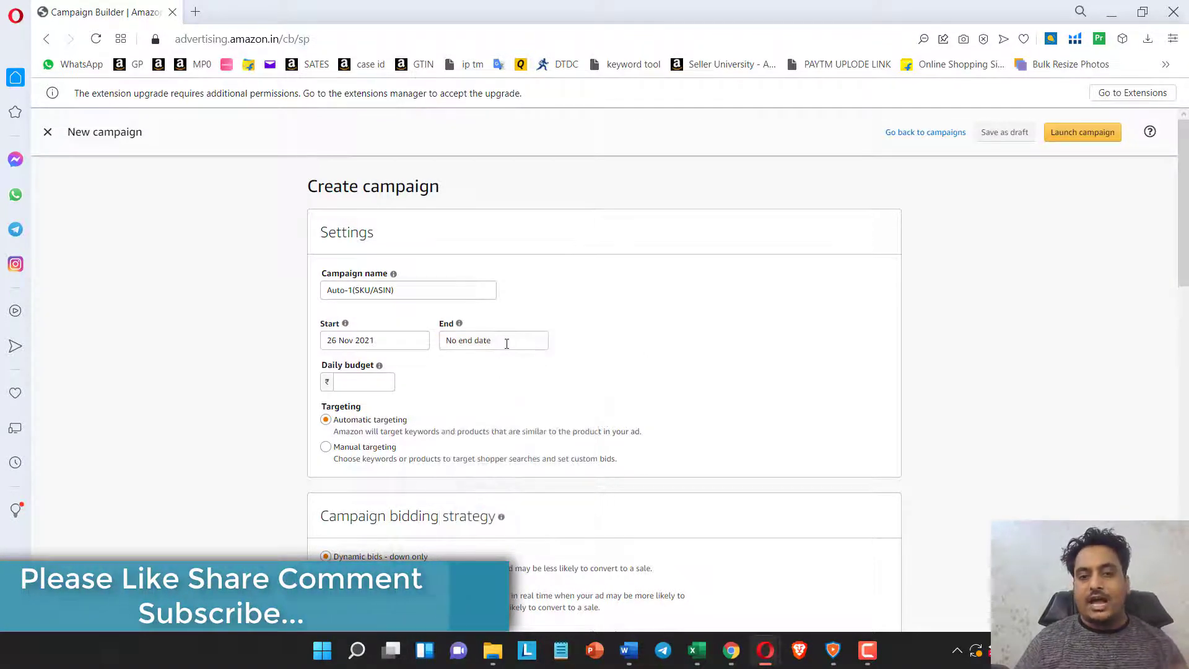
# Set the campaign's daily budget to ₹150.
pyautogui.click(383, 388)
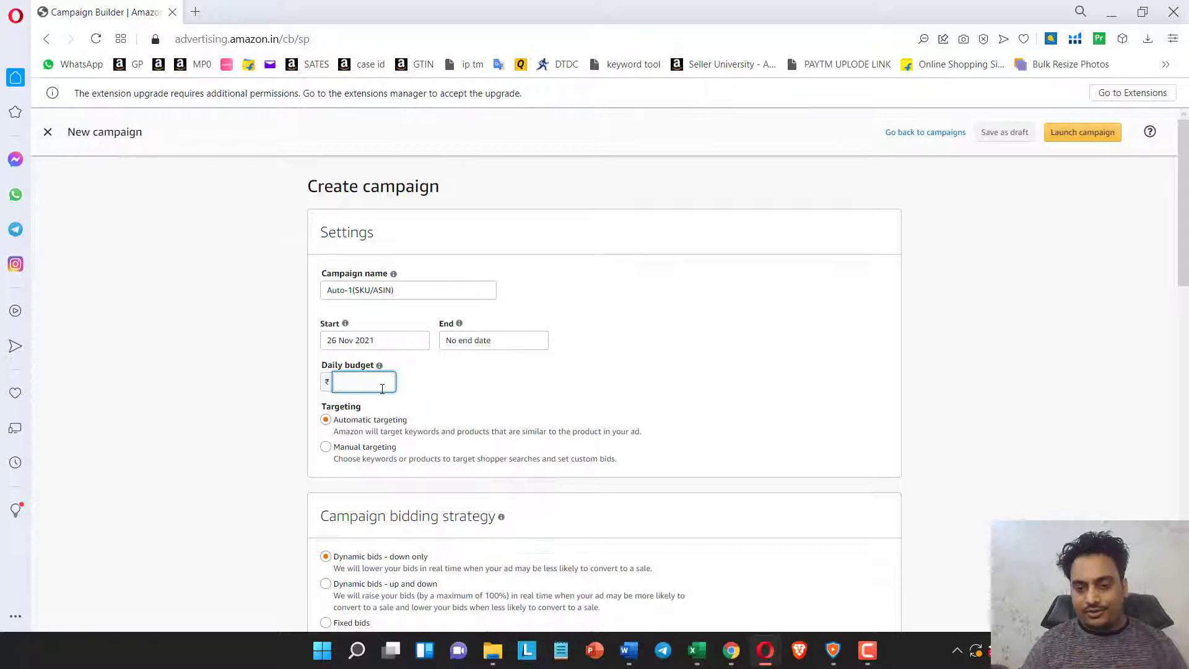
pyautogui.write('150')
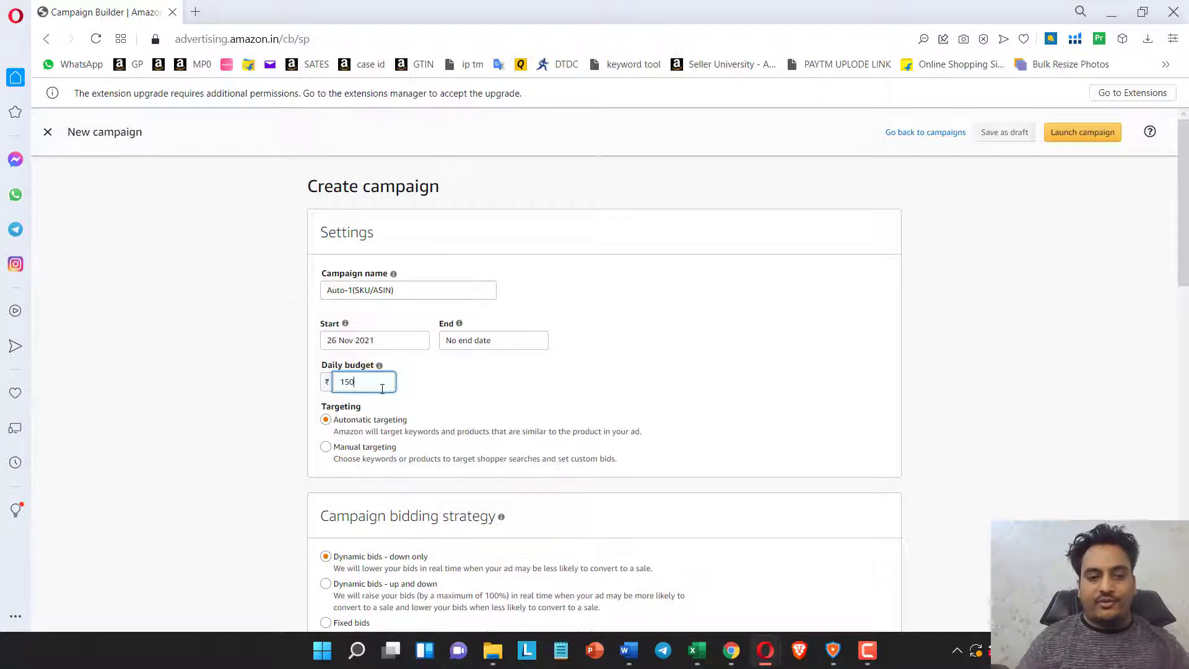
# Copy the campaign name "Auto-1(SKU/ASIN)" and use it as the ad group name in place of the default.
pyautogui.scroll(-3, 632, 334)
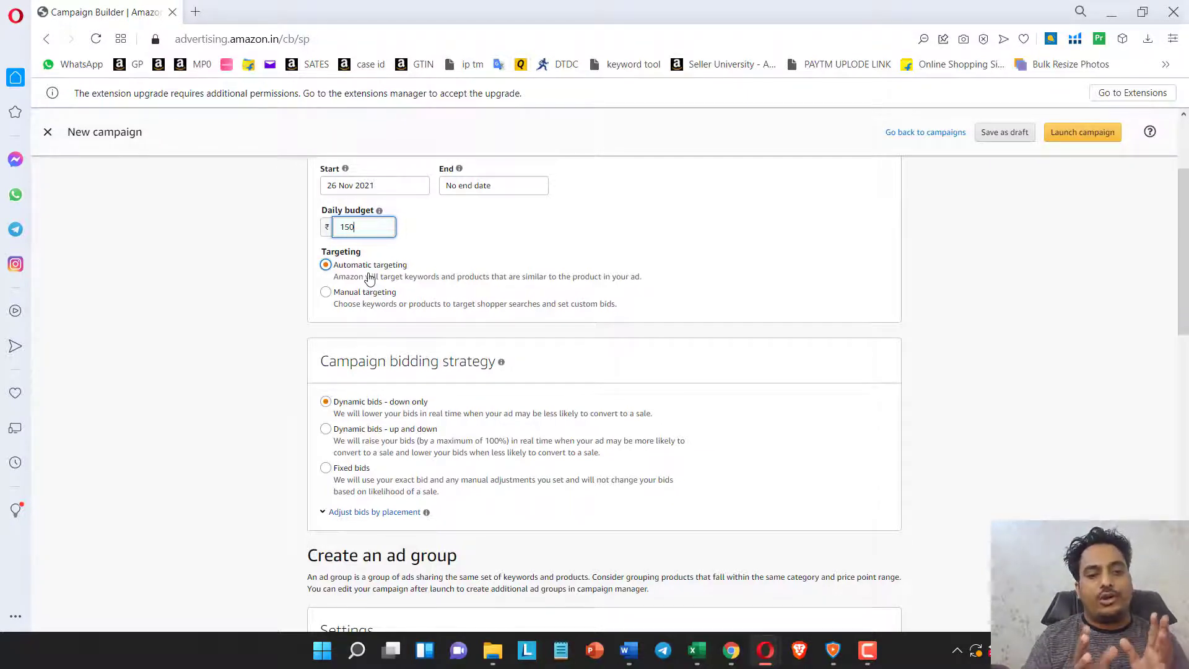
pyautogui.scroll(-3, 434, 347)
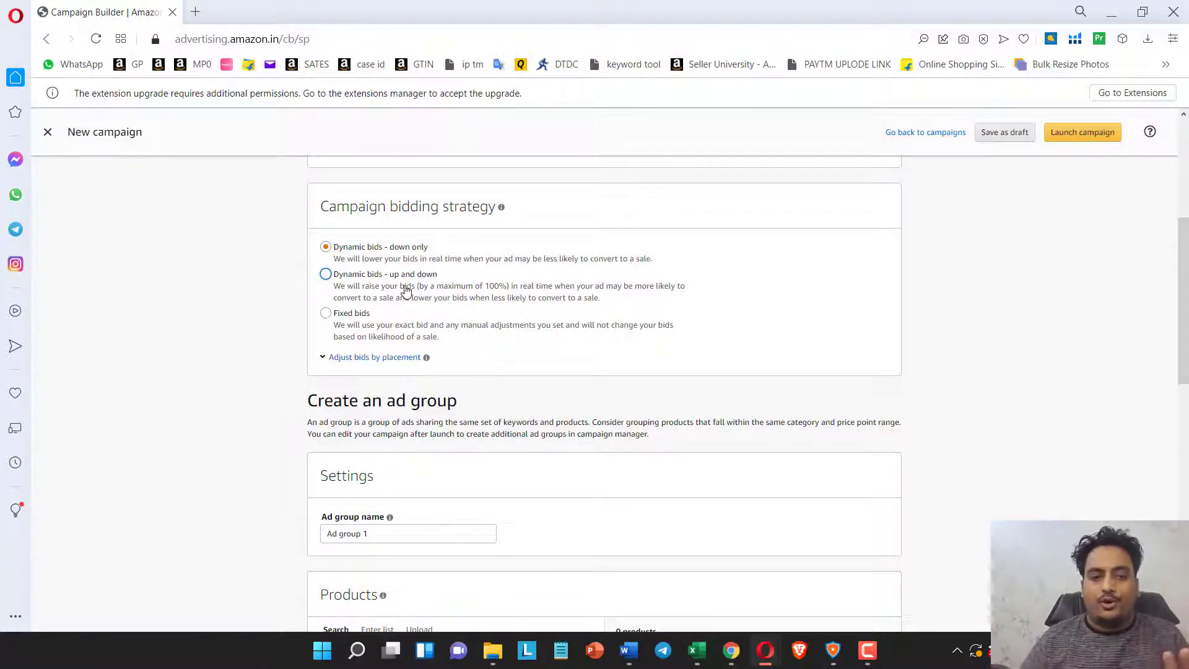
pyautogui.scroll(-3, 402, 310)
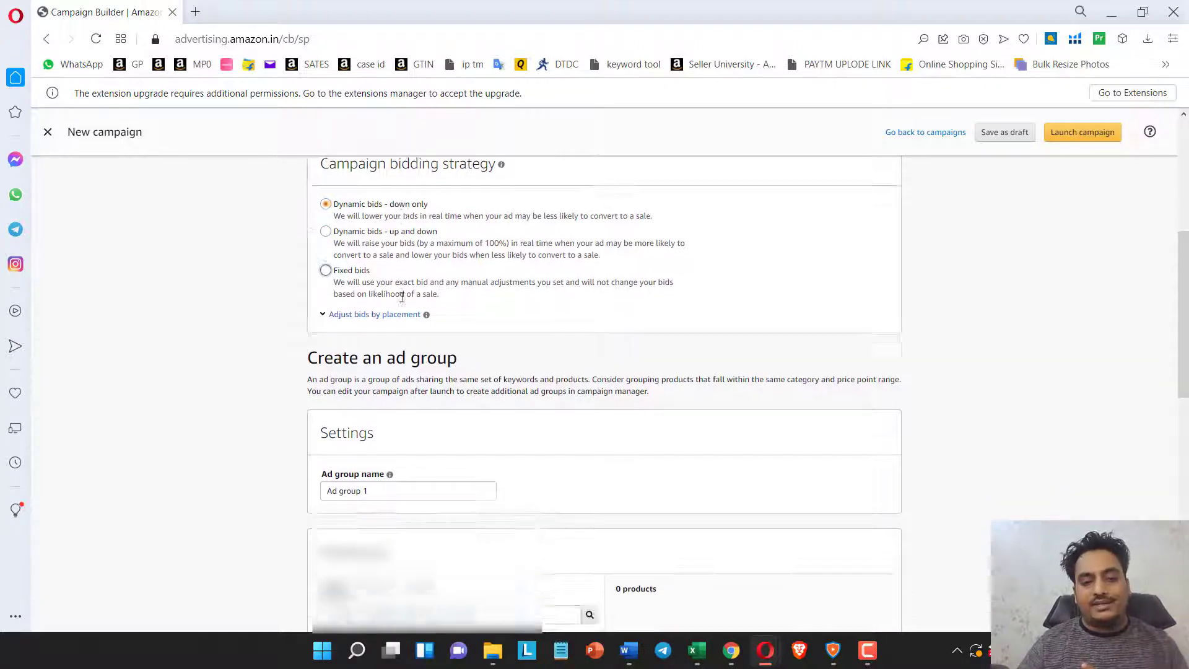
pyautogui.click(406, 379)
pyautogui.scroll(8, 568, 397)
pyautogui.click(411, 290)
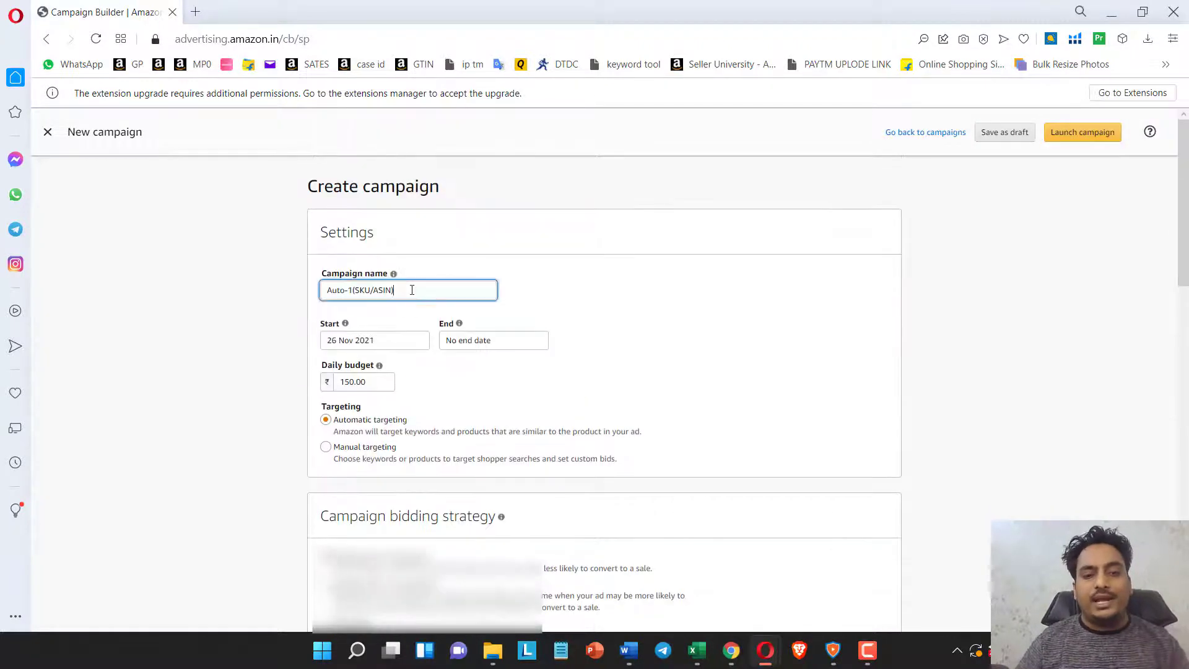
pyautogui.hotkey('ctrl', 'a')
pyautogui.hotkey('ctrl', 'c')
pyautogui.scroll(-10, 663, 411)
pyautogui.scroll(3, 398, 300)
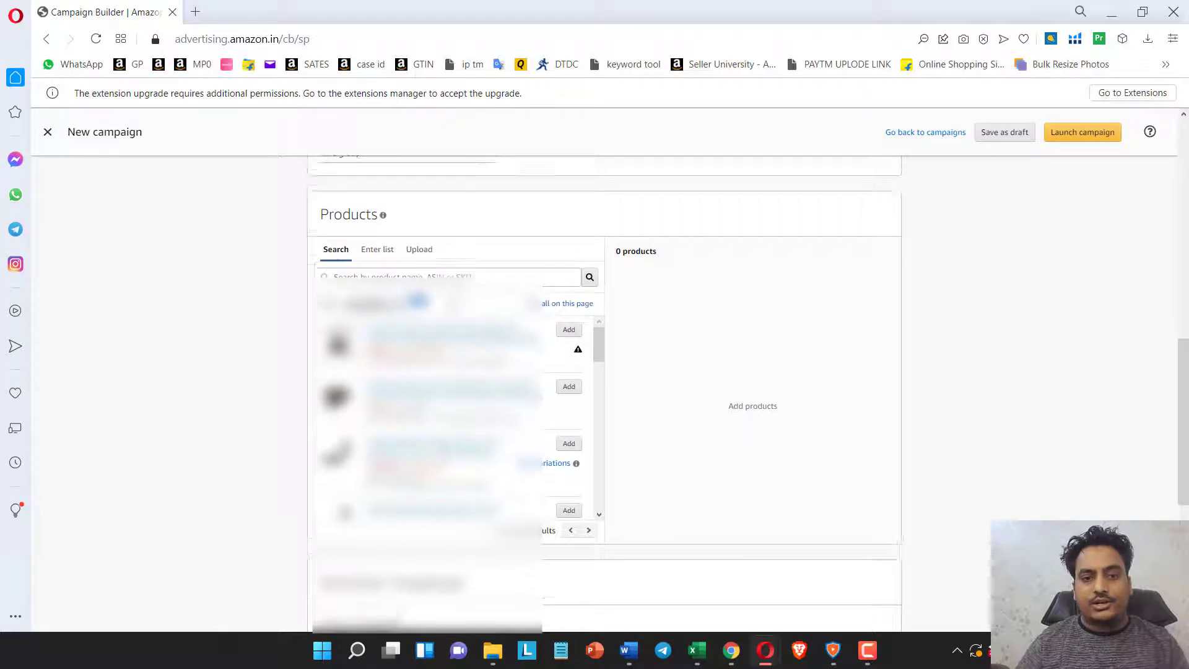
pyautogui.click(398, 300)
pyautogui.moveTo(398, 299); pyautogui.dragTo(314, 304)
pyautogui.hotkey('ctrl', 'v')
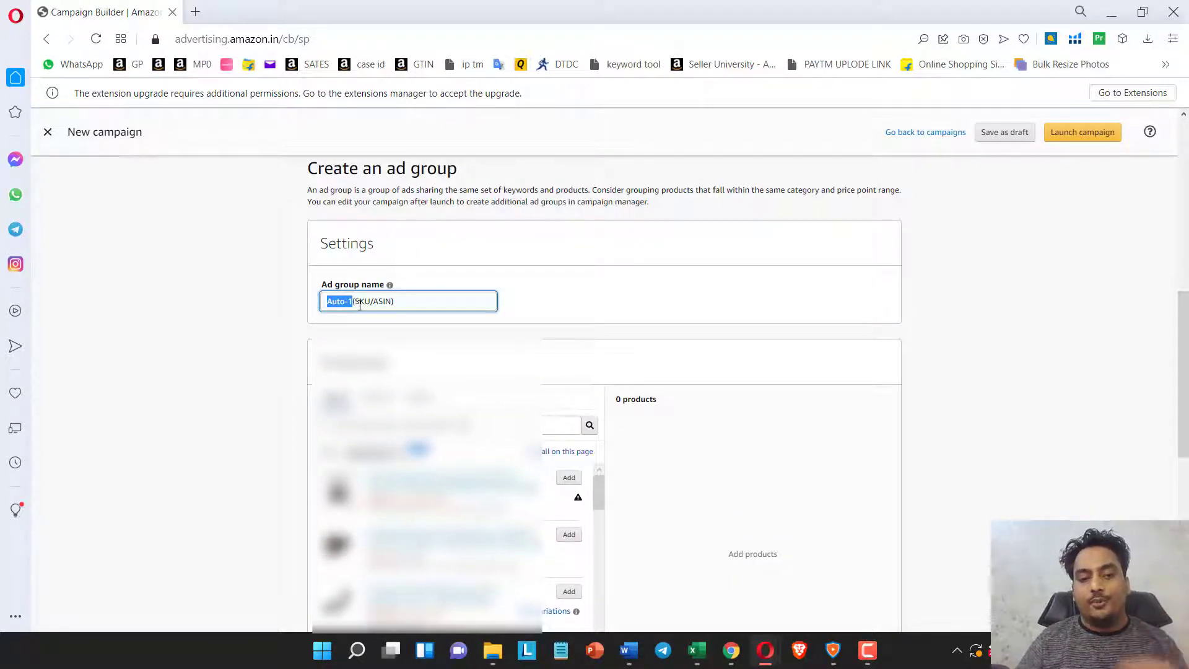
pyautogui.scroll(-3, 360, 304)
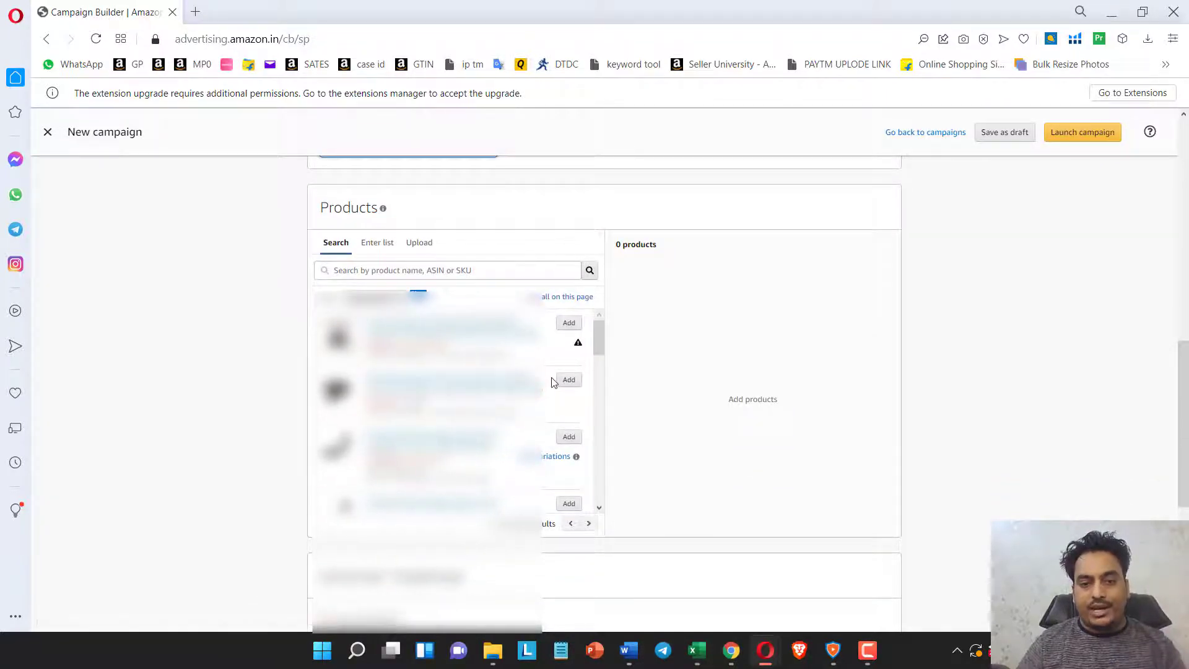
pyautogui.scroll(3, 551, 379)
pyautogui.click(421, 303)
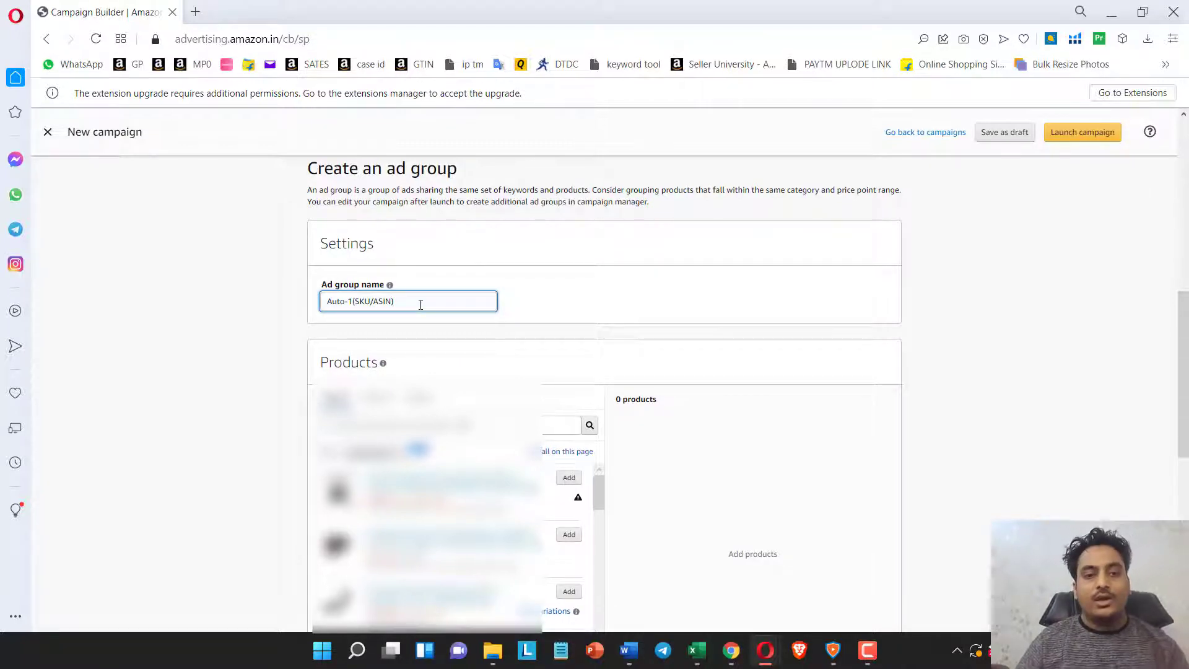
# Add the second product in the product search list to the ad group.
pyautogui.scroll(-1, 420, 304)
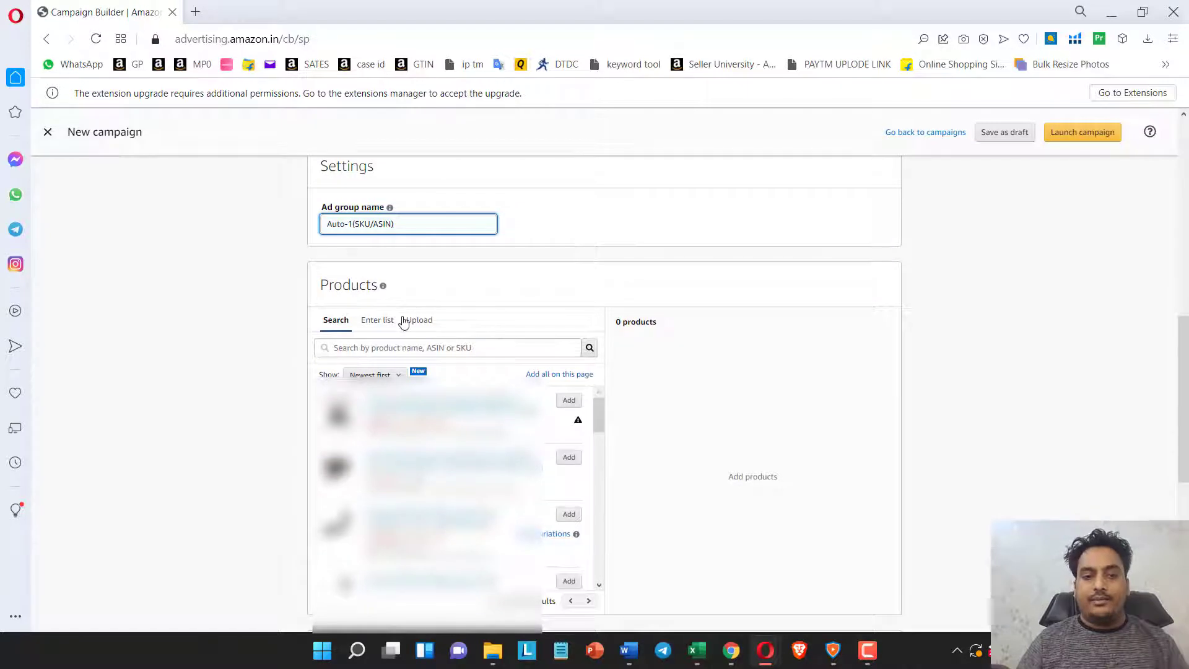
pyautogui.scroll(-2, 403, 322)
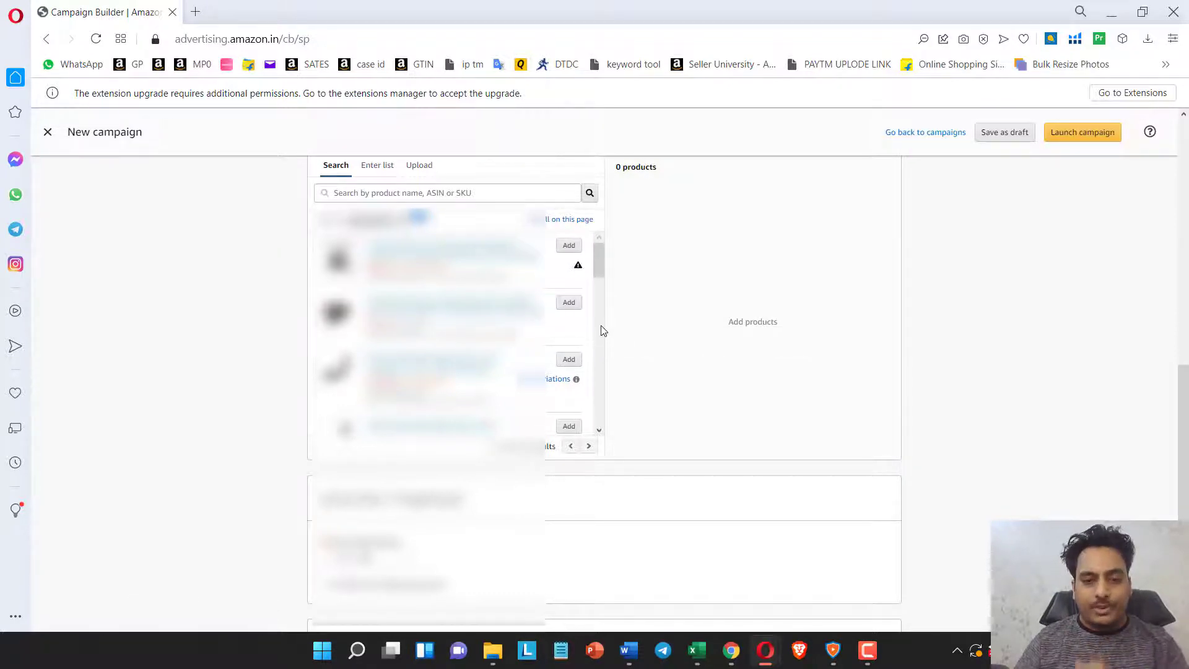
pyautogui.click(565, 307)
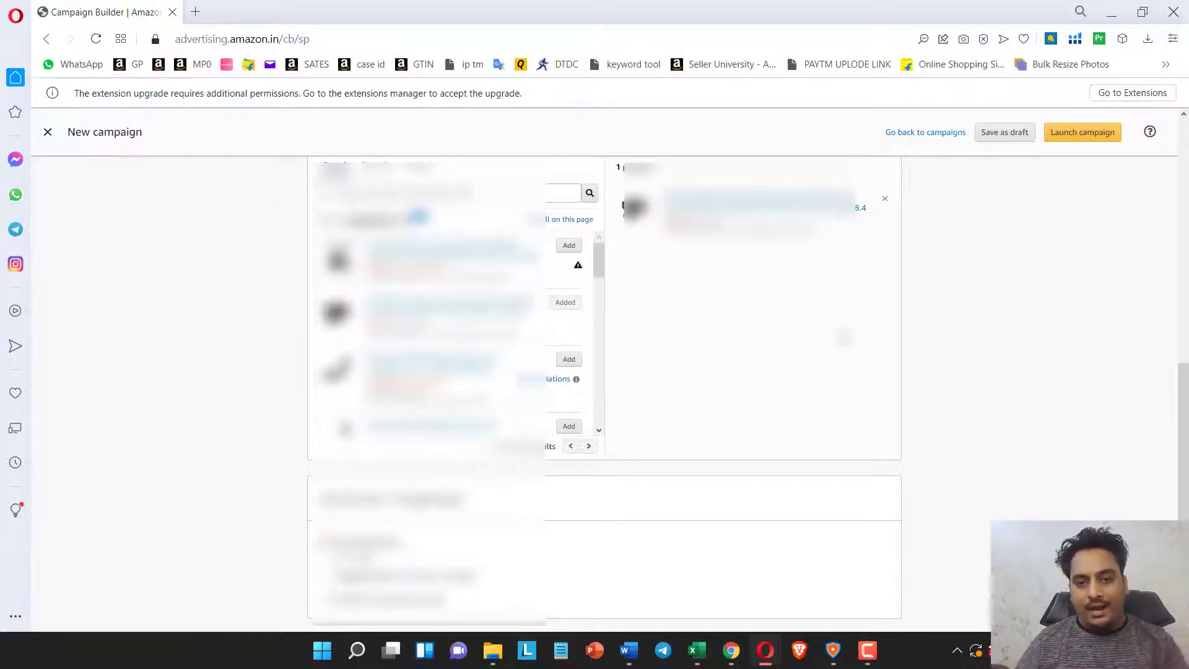
# Apply the suggested ₹3.49 as the default bid for automatic targeting and raise it to ₹3.80.
pyautogui.scroll(1, 845, 340)
pyautogui.scroll(-5, 845, 341)
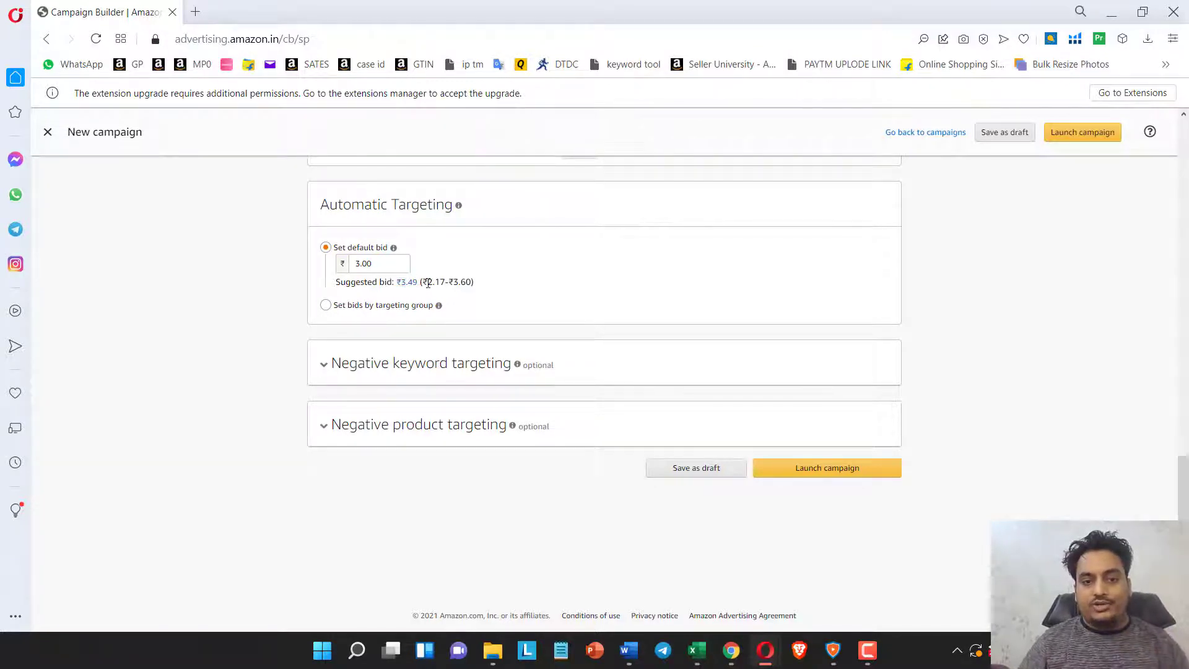
pyautogui.moveTo(427, 283); pyautogui.dragTo(446, 282)
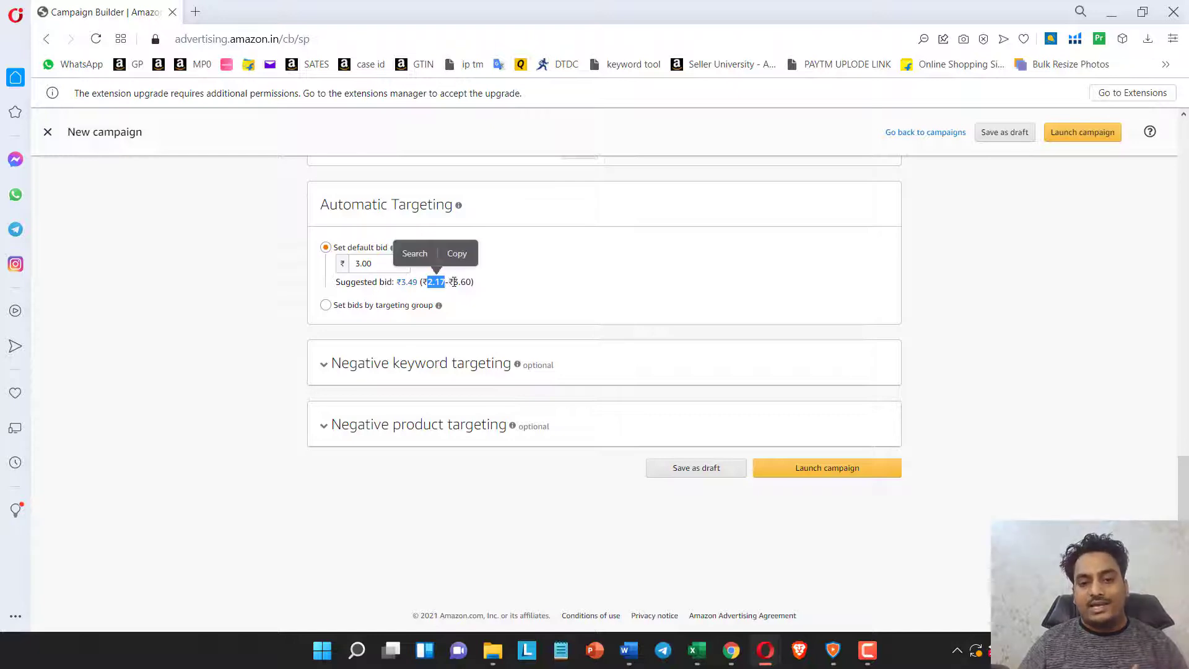
pyautogui.moveTo(454, 282); pyautogui.dragTo(473, 281)
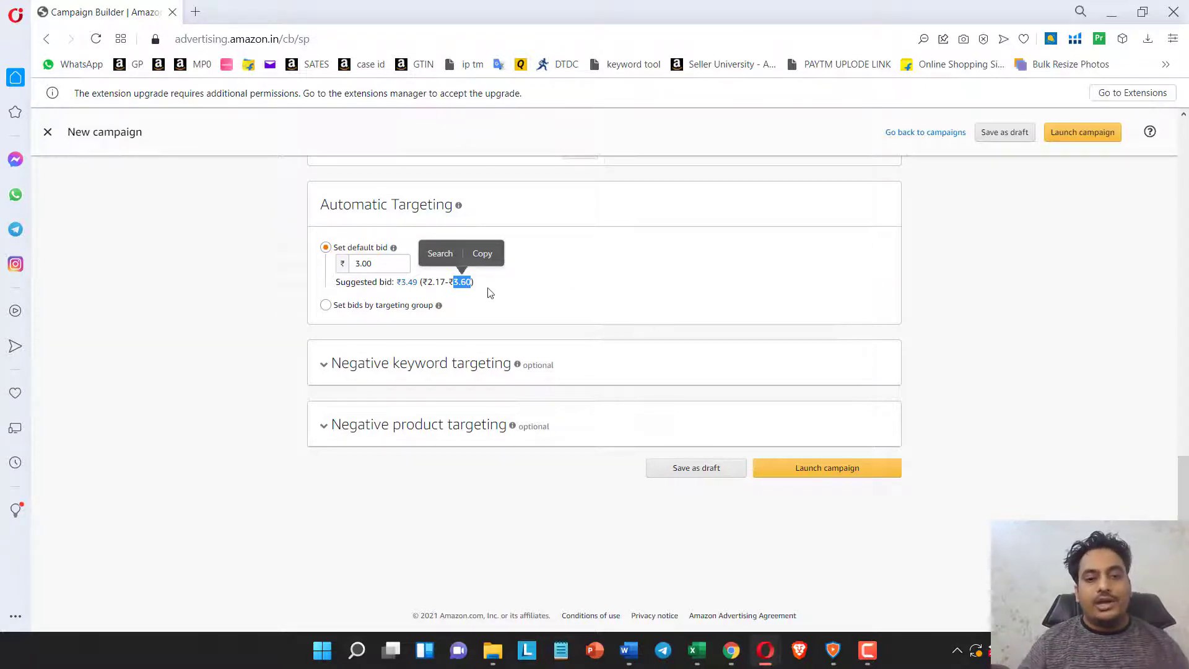
pyautogui.doubleClick(435, 282)
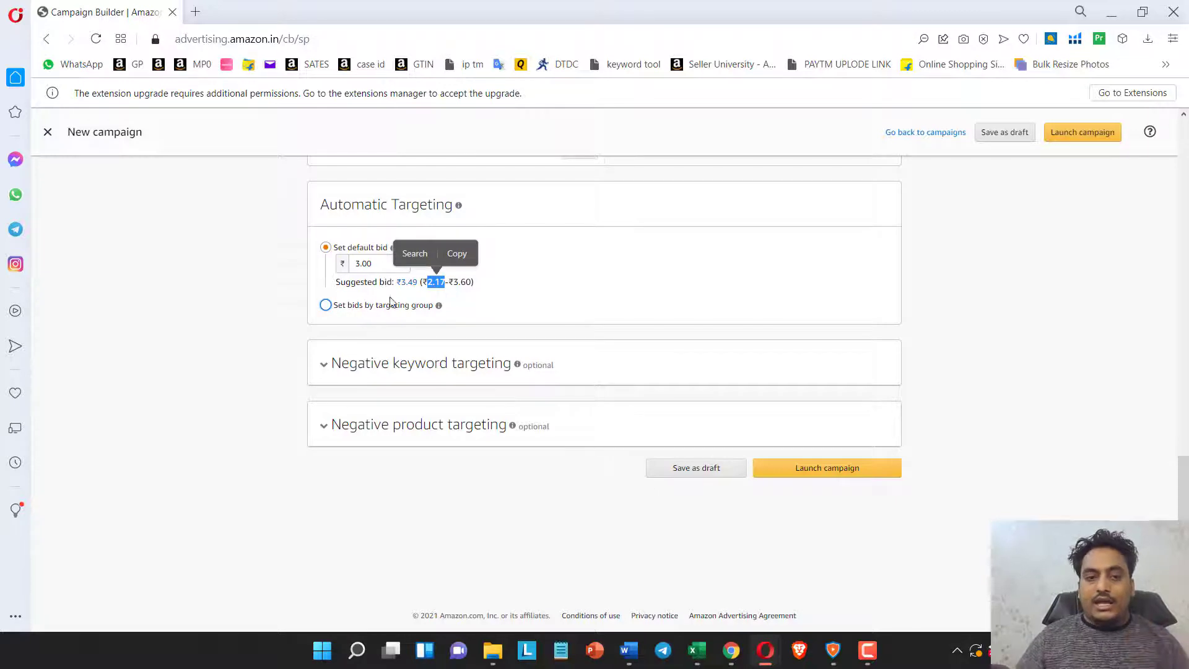
pyautogui.click(410, 287)
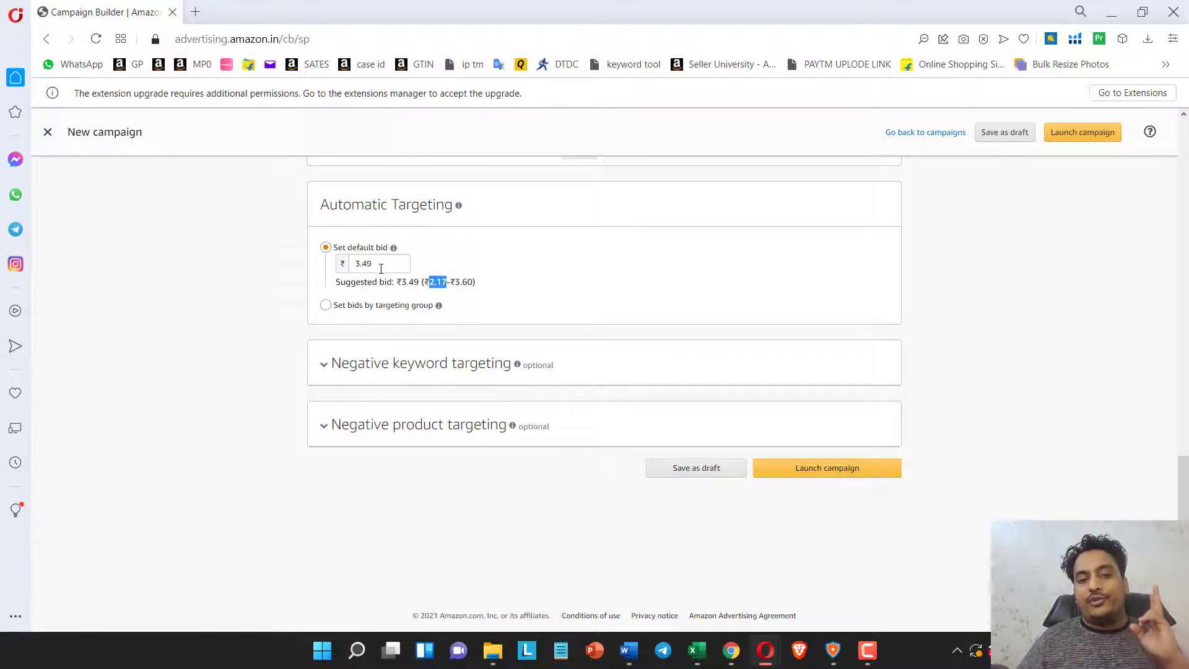
pyautogui.moveTo(375, 264); pyautogui.dragTo(364, 264)
pyautogui.write('6')
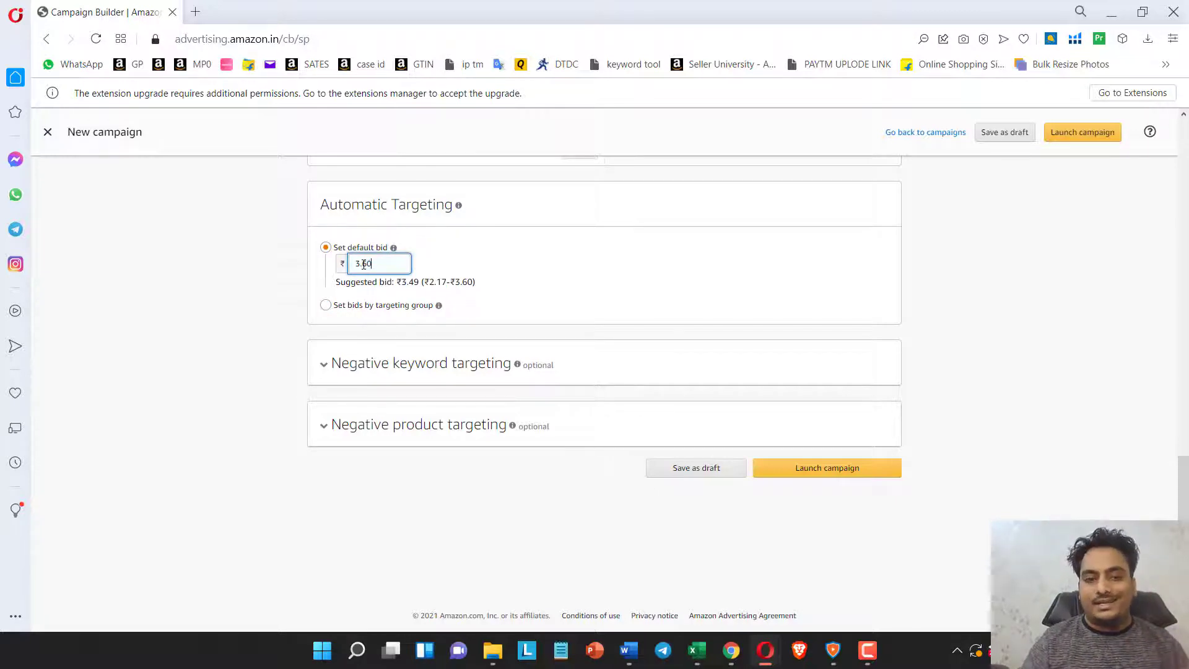
pyautogui.press('BackSpace')
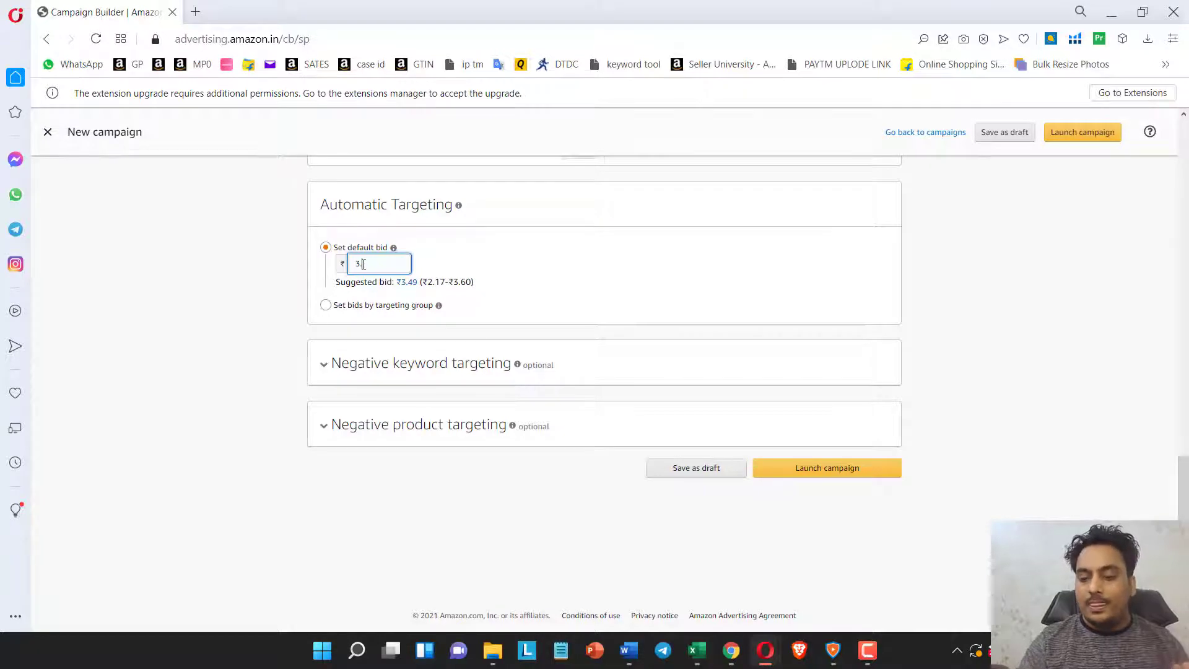
pyautogui.write('80')
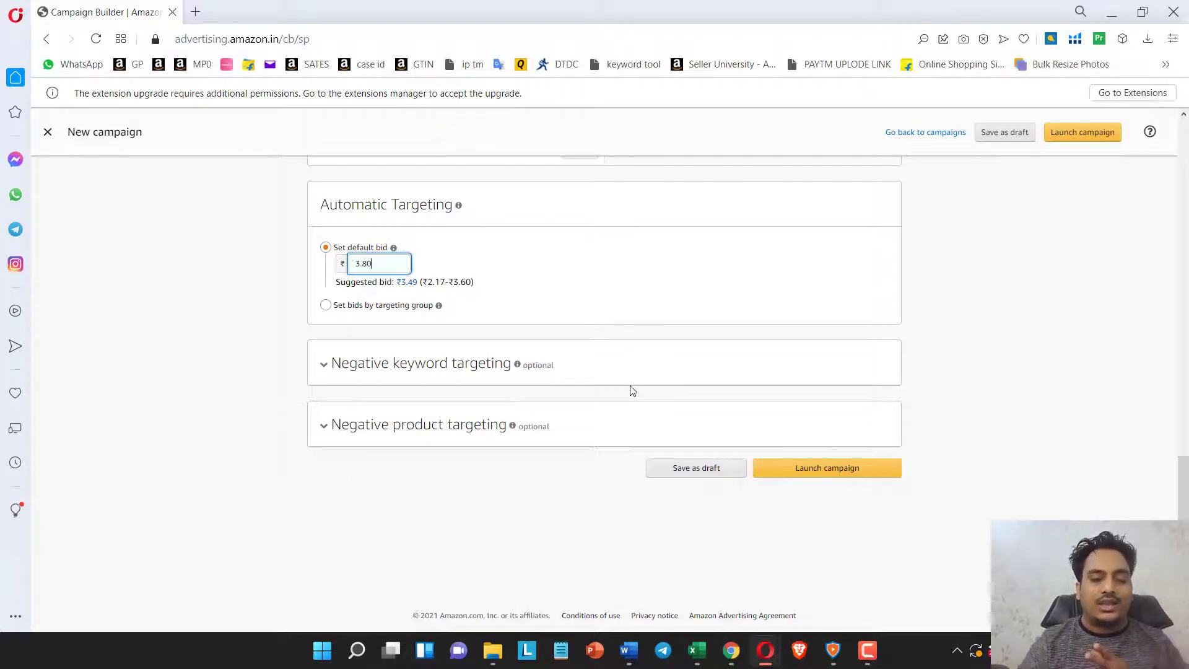
# View the bids by targeting group, return to the default bid option and apply its suggested bid of ₹3.49.
pyautogui.click(361, 307)
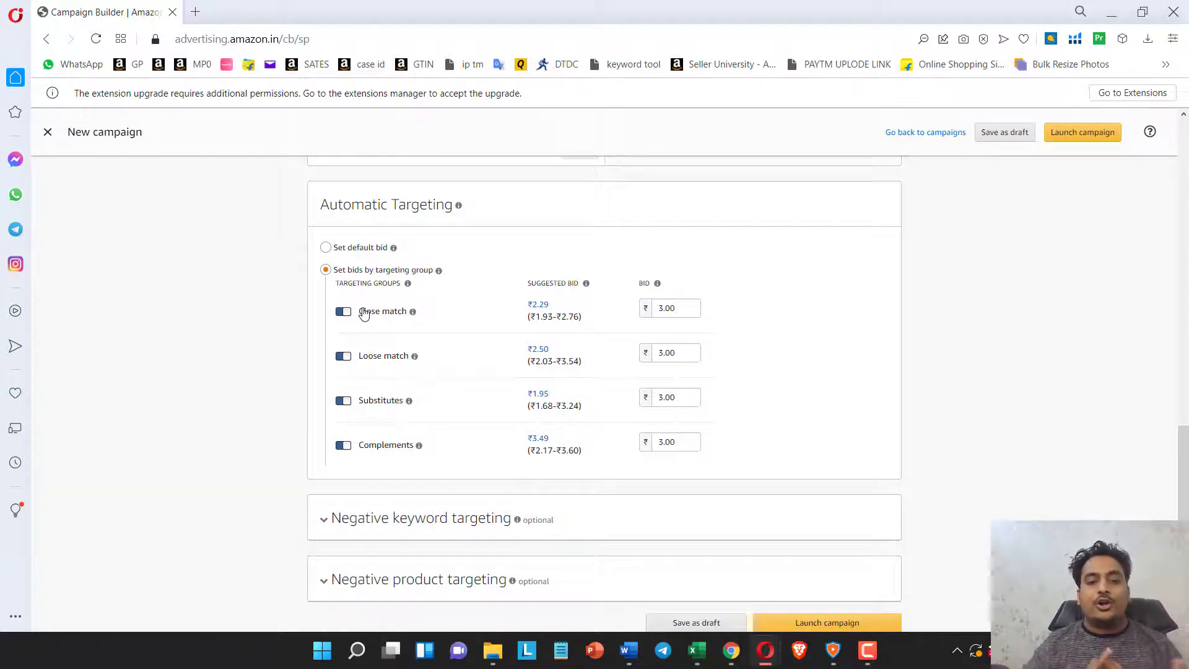
pyautogui.doubleClick(380, 399)
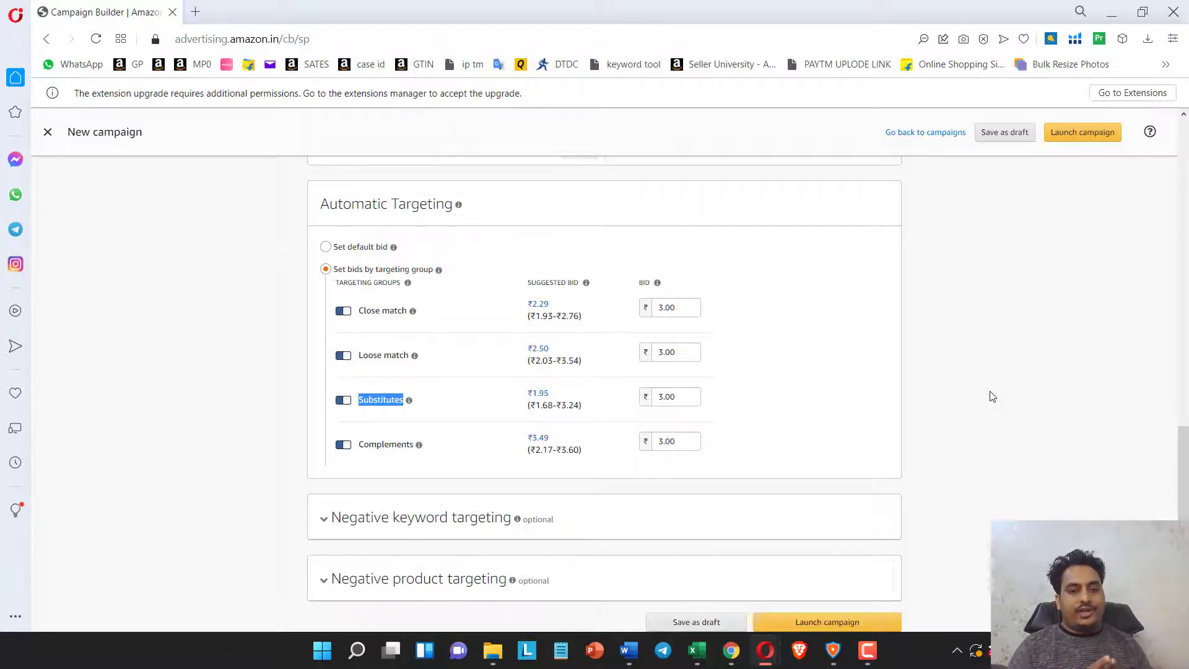
pyautogui.click(347, 250)
pyautogui.click(407, 281)
pyautogui.click(388, 263)
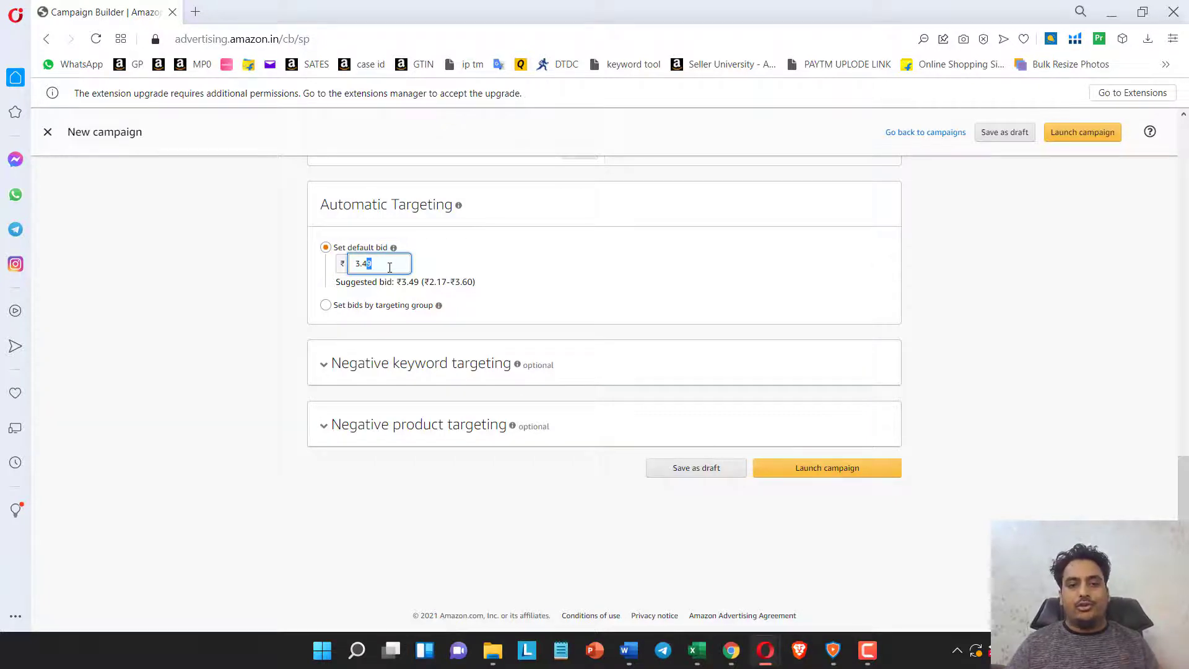
# Set bids by targeting group using the suggested bids: Close match ₹2.29, Loose match ₹2.50, Substitutes ₹1.95, Complements ₹3.49.
pyautogui.click(402, 305)
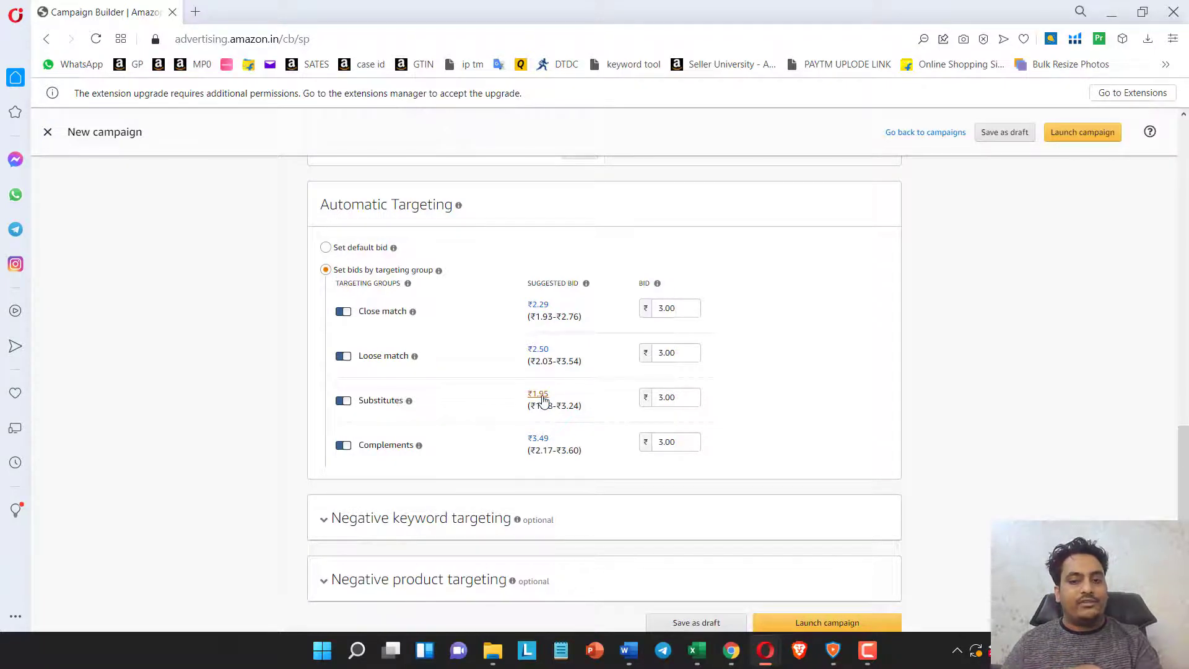
pyautogui.moveTo(685, 398); pyautogui.dragTo(650, 401)
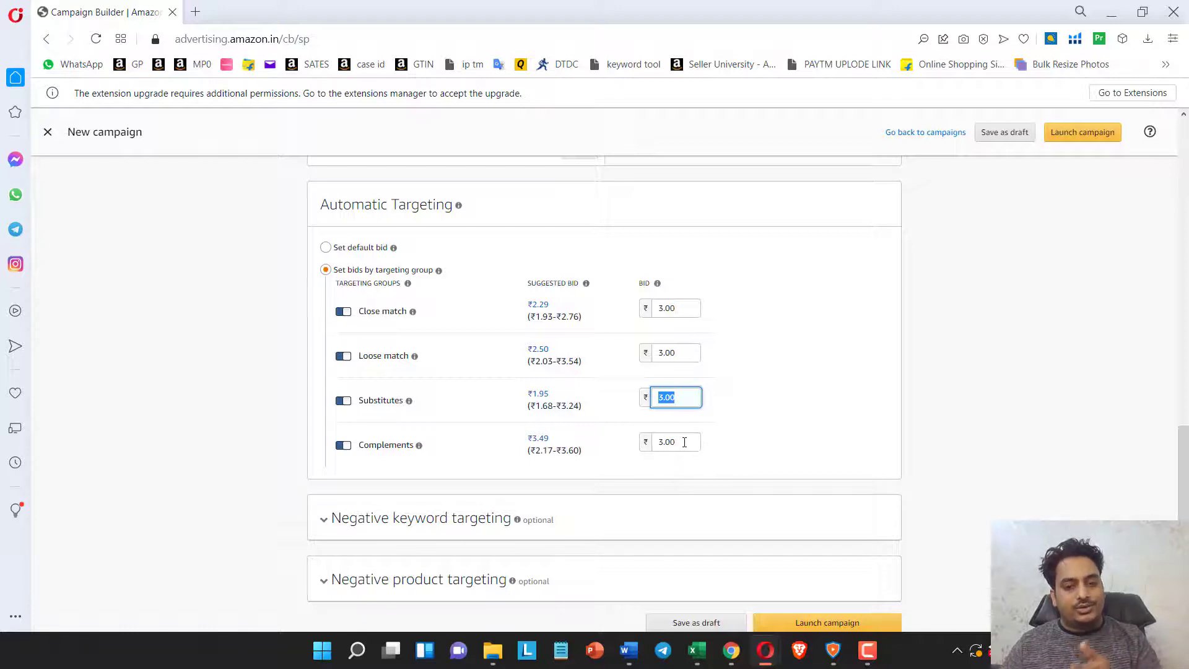
pyautogui.click(678, 356)
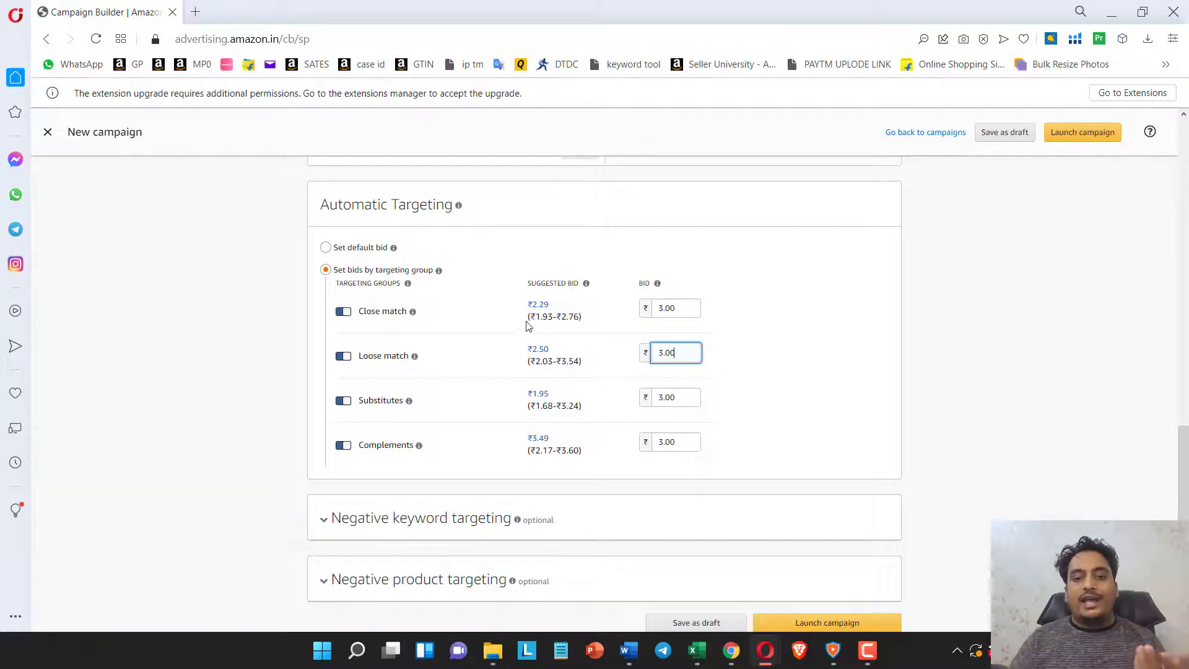
pyautogui.click(537, 305)
pyautogui.click(538, 349)
pyautogui.click(543, 395)
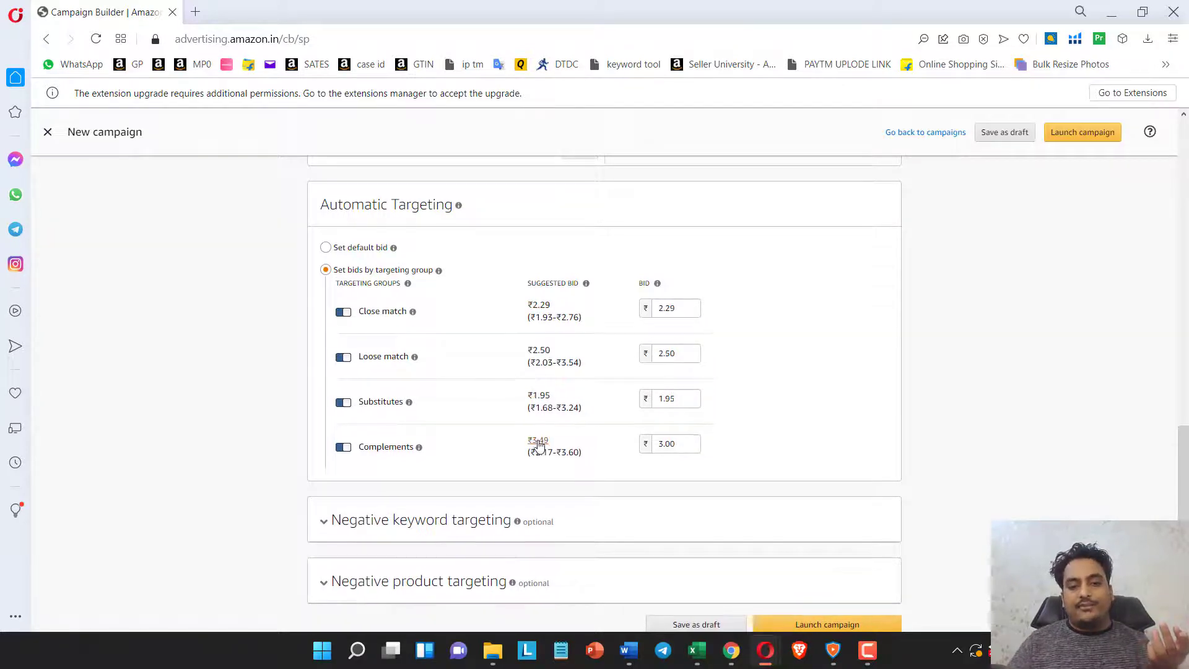
pyautogui.click(538, 440)
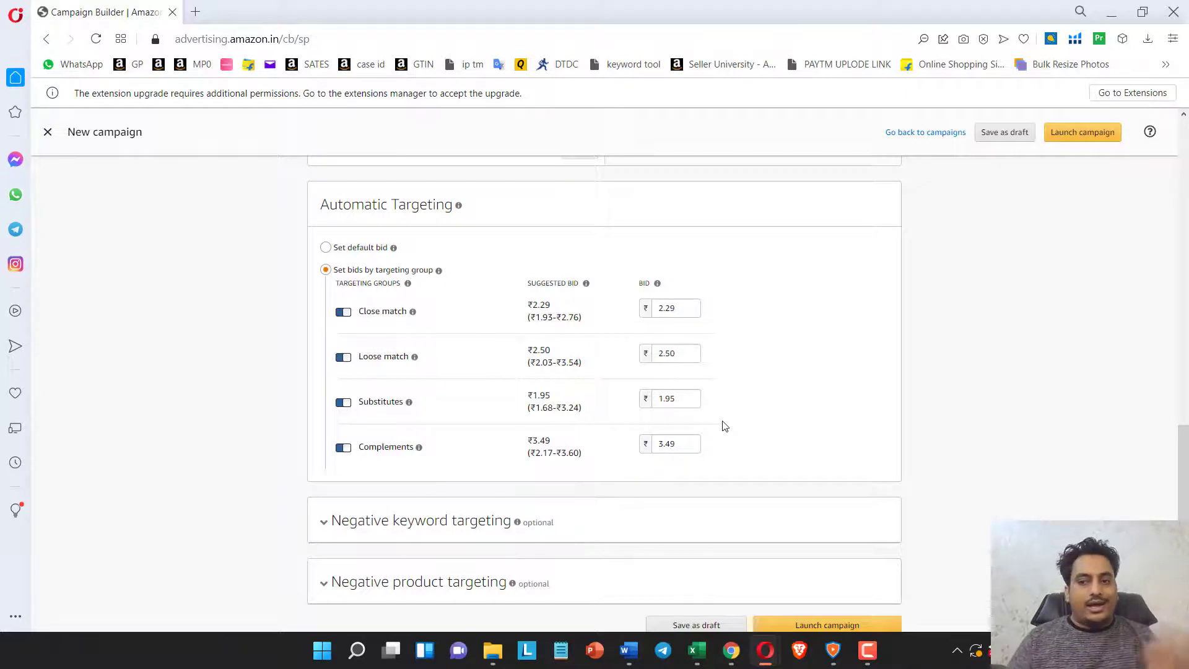
# Turn off the Loose match, Substitutes and Complements targeting groups, and revisit the campaign name field.
pyautogui.click(343, 356)
pyautogui.click(343, 402)
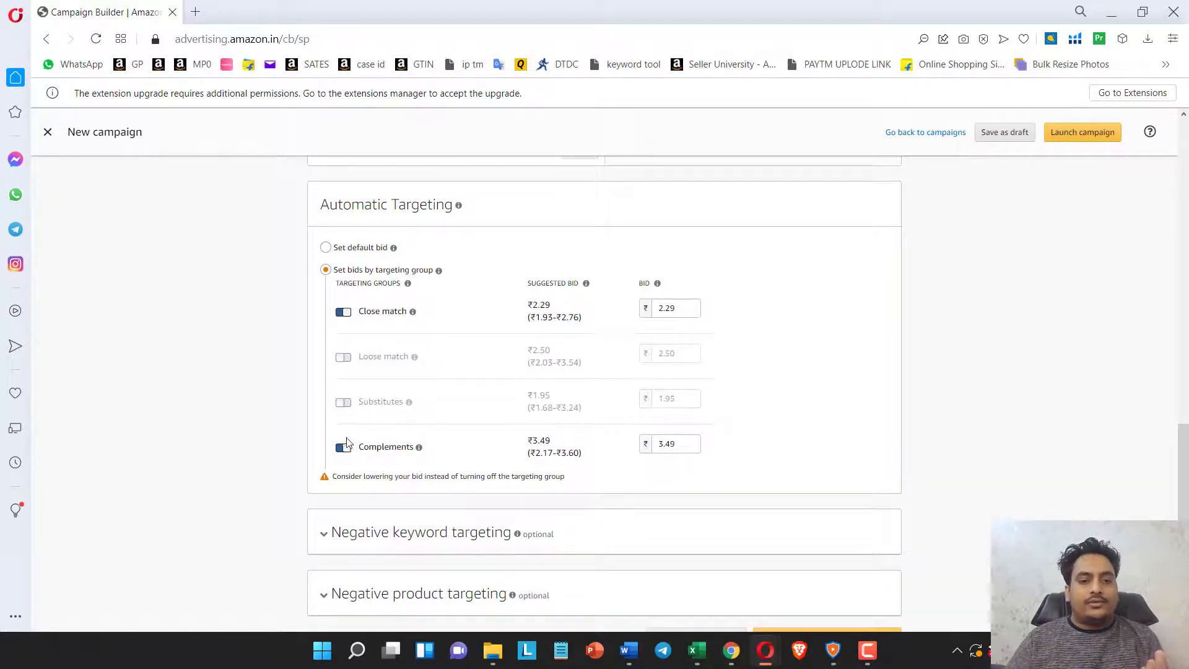
pyautogui.click(344, 447)
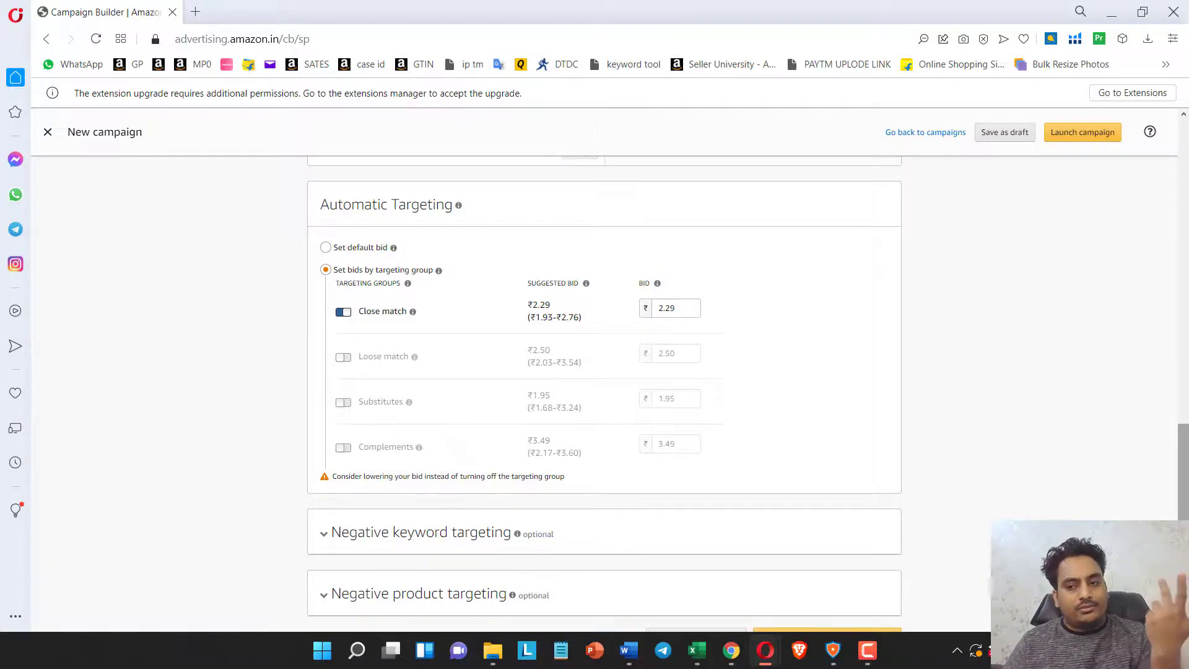
pyautogui.scroll(15, 341, 447)
pyautogui.click(420, 296)
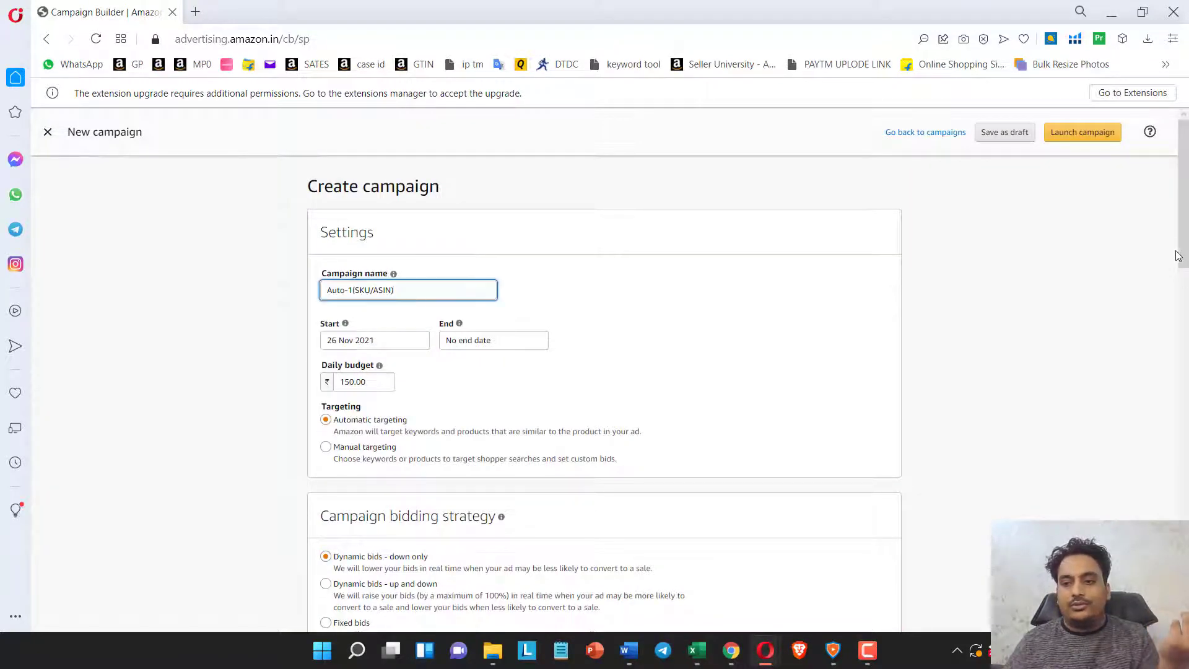
pyautogui.moveTo(1179, 253); pyautogui.dragTo(1179, 553)
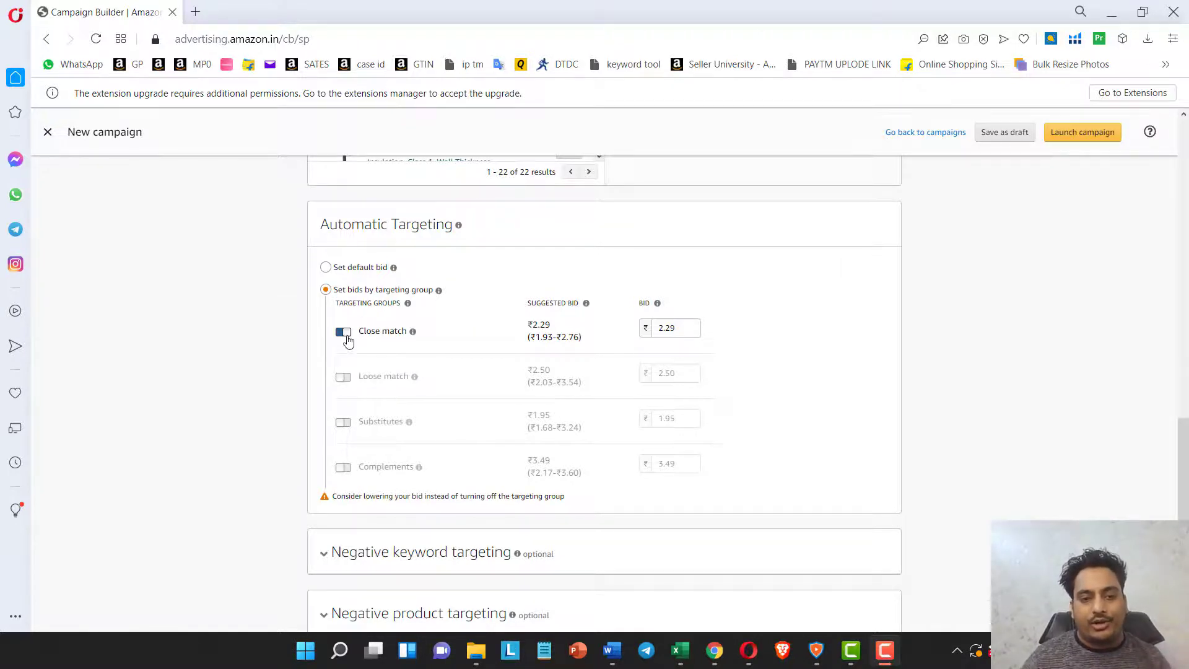
# Switch the active targeting group from Close match through Loose match and Substitutes to Complements only.
pyautogui.click(343, 377)
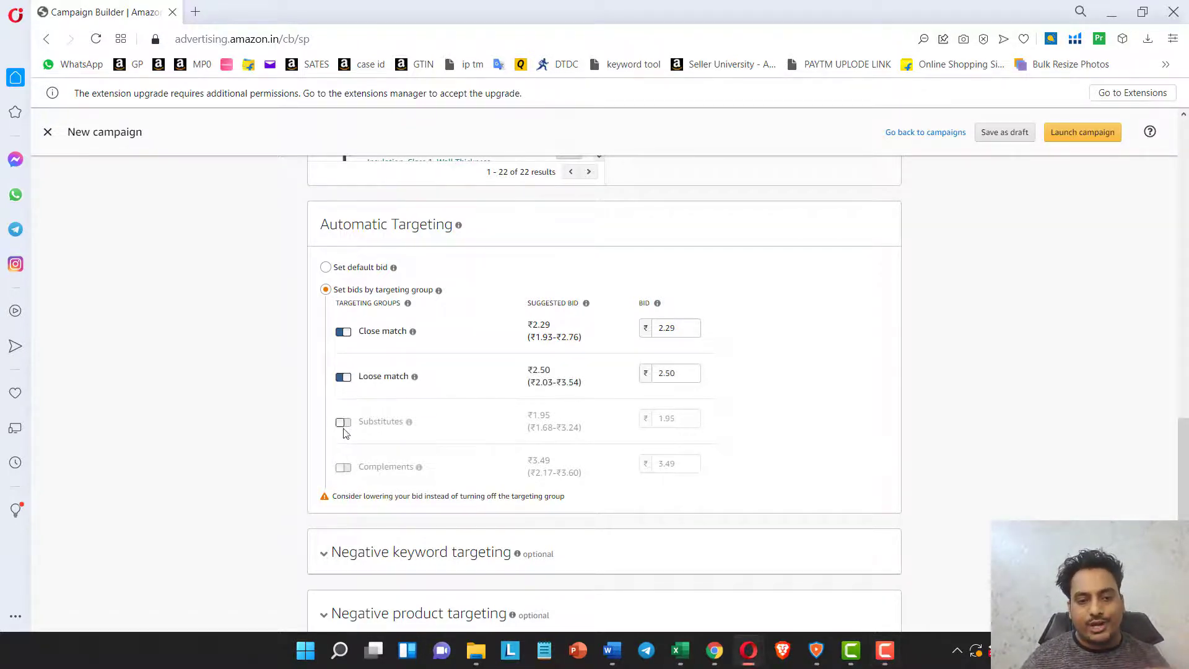
pyautogui.click(342, 333)
pyautogui.click(345, 377)
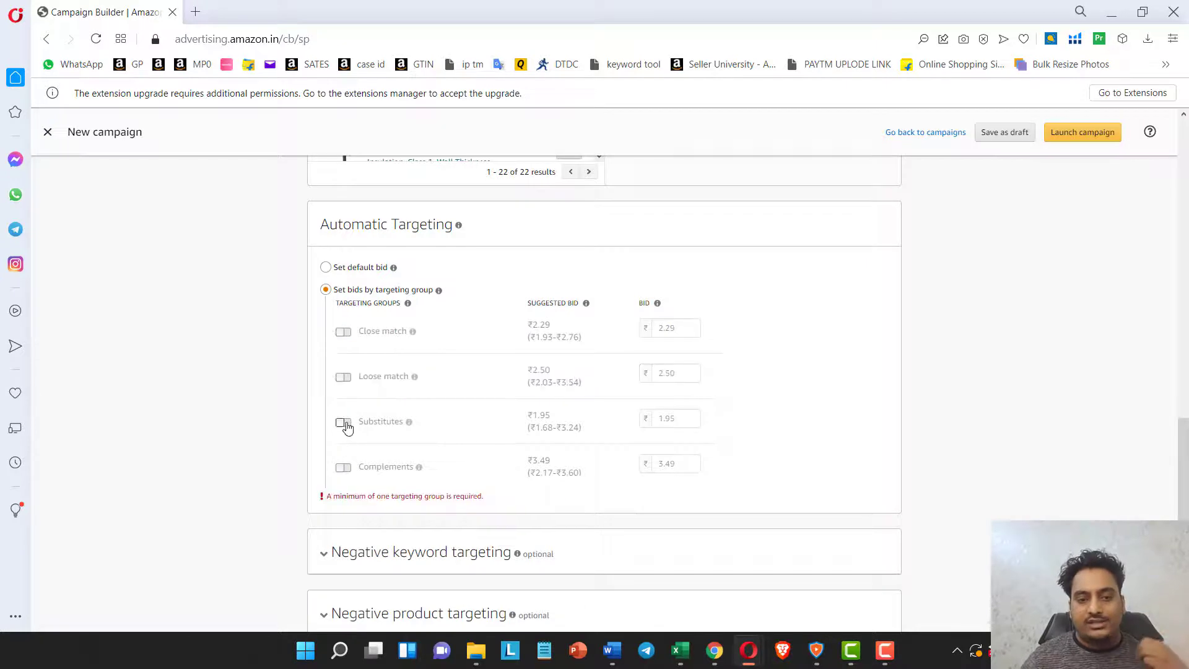
pyautogui.click(344, 423)
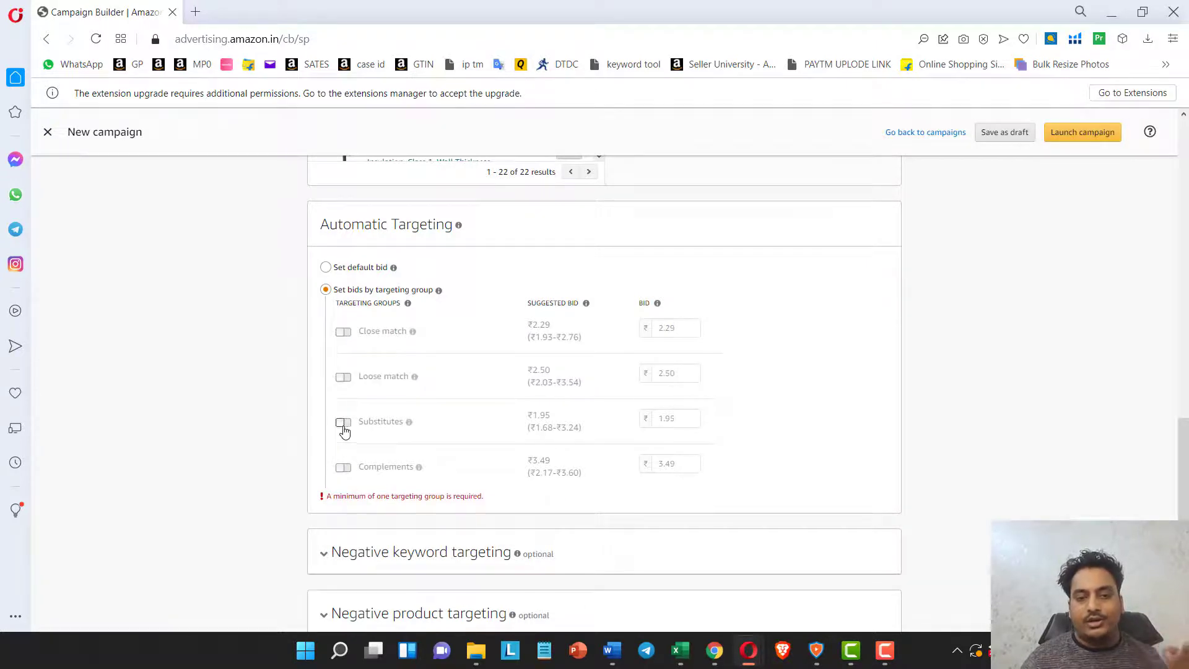
pyautogui.click(342, 469)
pyautogui.click(345, 423)
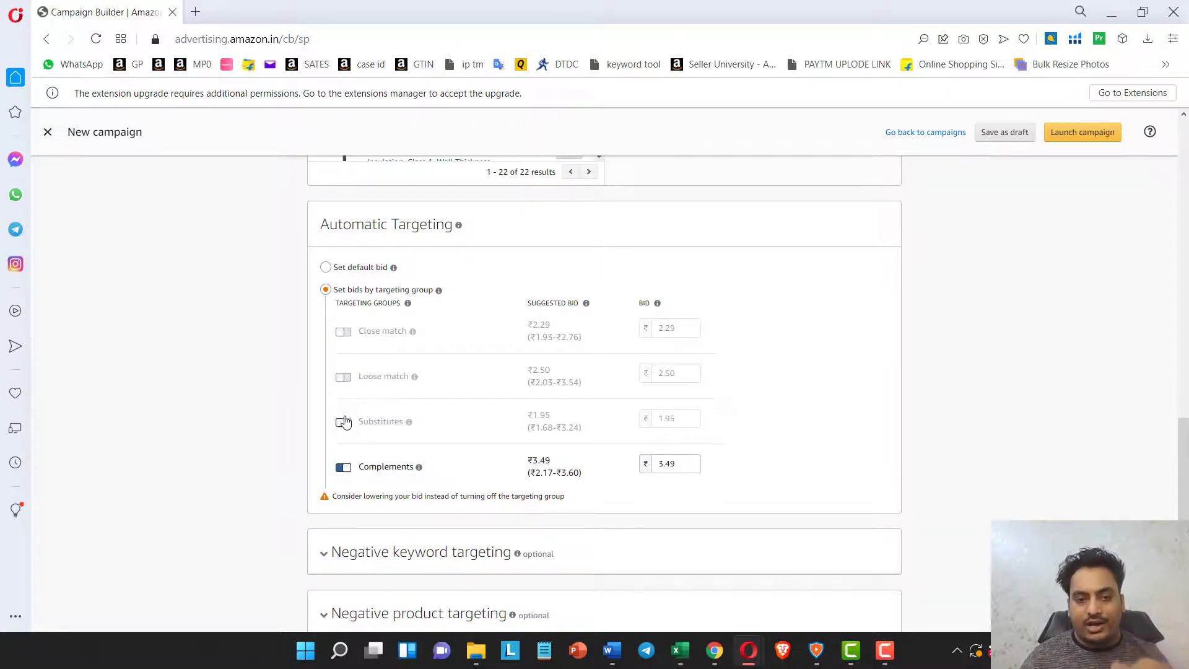
# Turn the Substitutes, Loose match and Close match targeting groups back on.
pyautogui.click(344, 423)
pyautogui.click(344, 377)
pyautogui.click(344, 332)
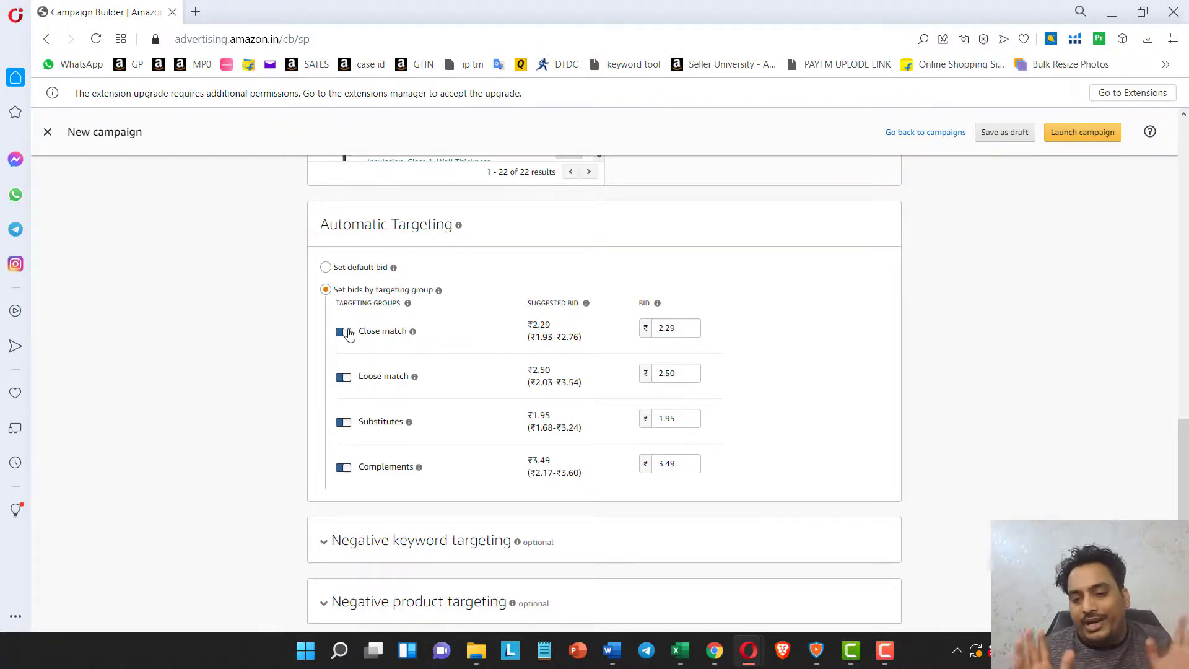
# Review the targeting group bids and launch the campaign without any negative keyword or product targeting.
pyautogui.scroll(-3, 349, 334)
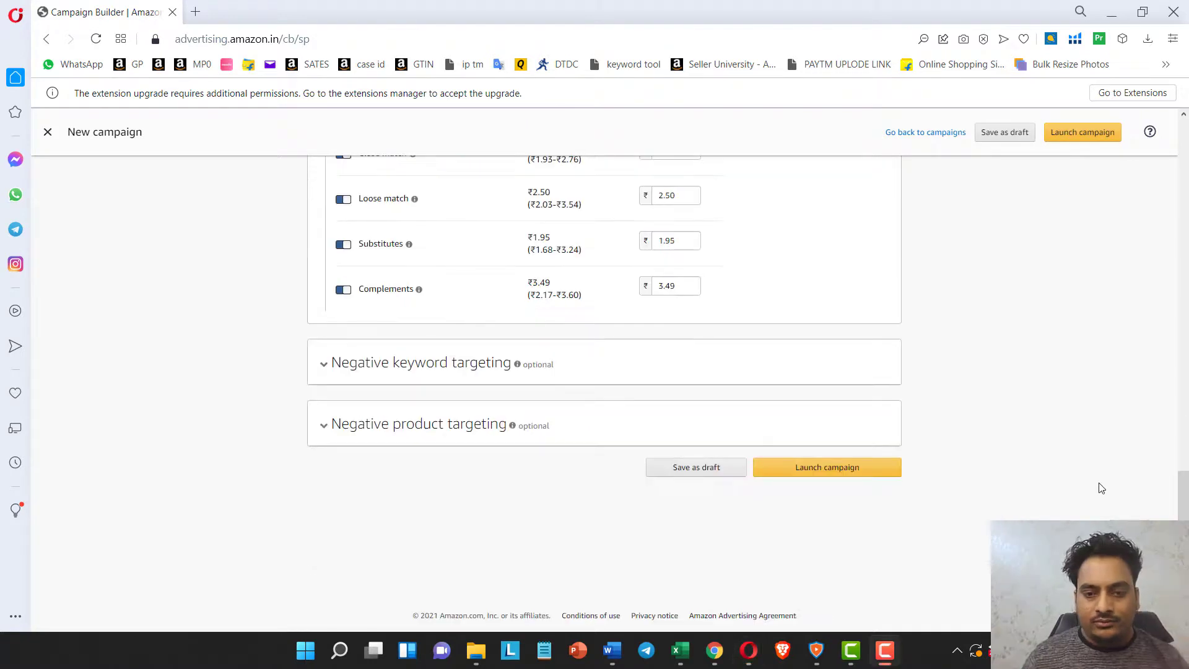
pyautogui.scroll(4, 1100, 480)
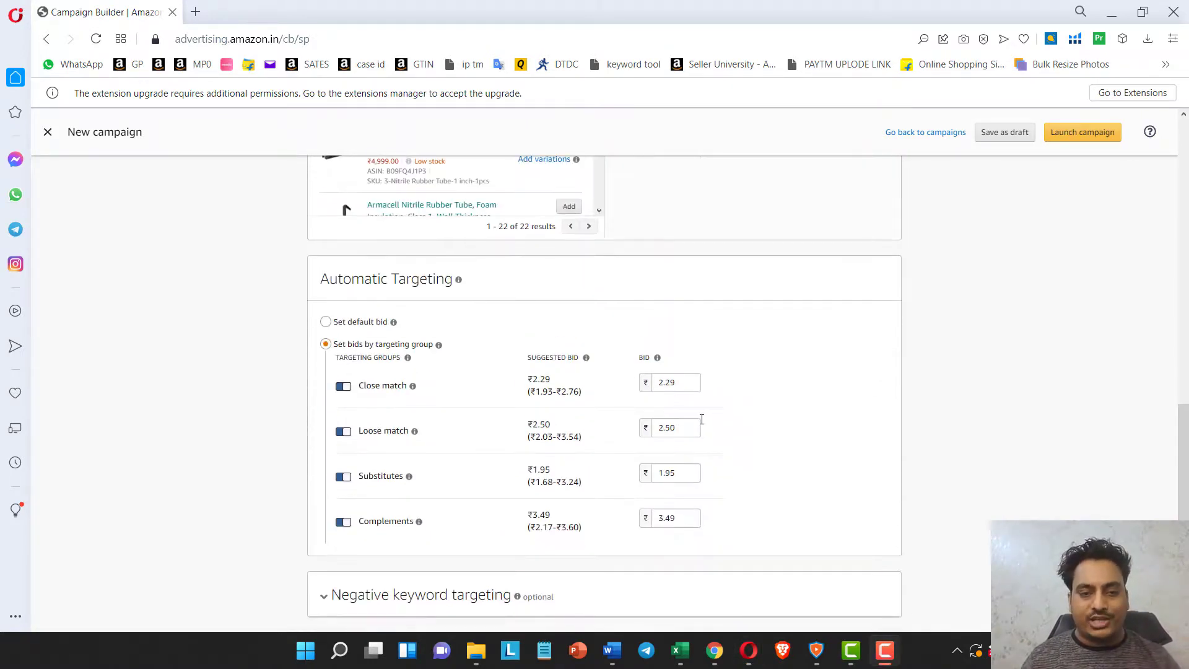
pyautogui.scroll(-2, 922, 403)
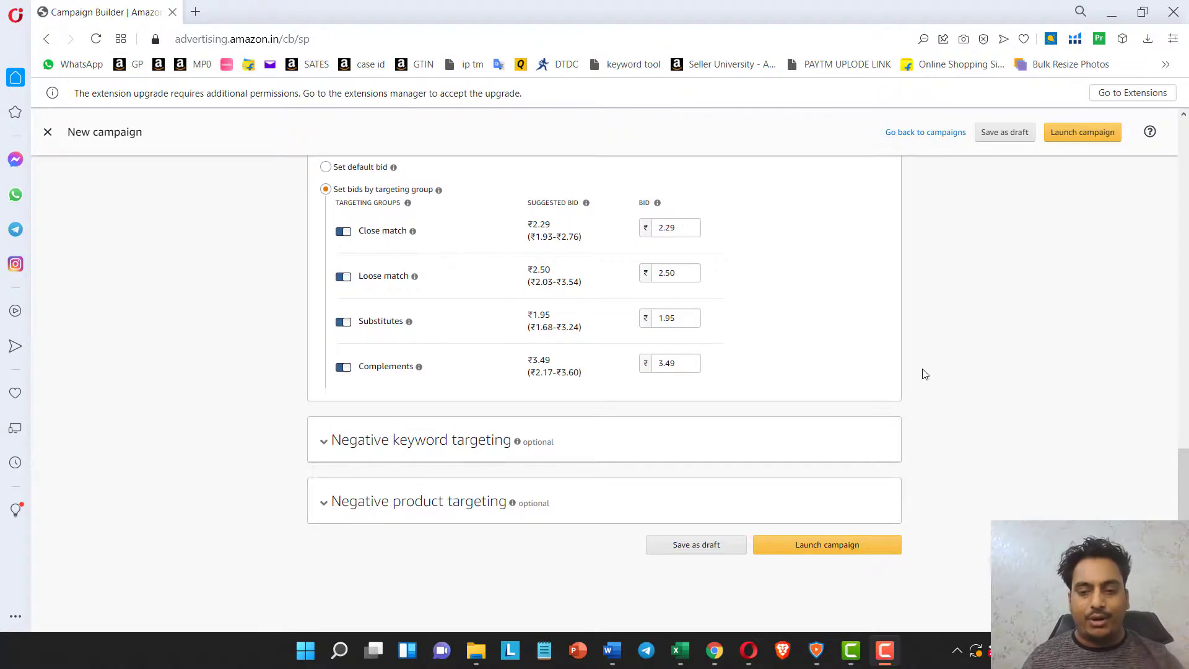
pyautogui.click(840, 549)
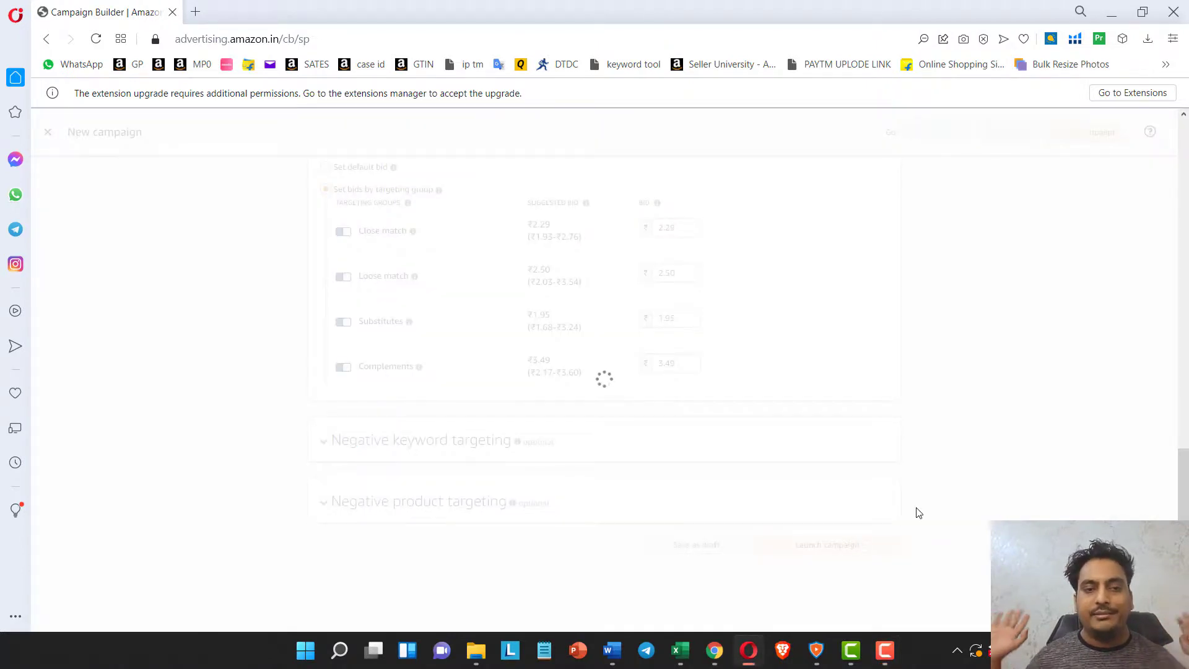